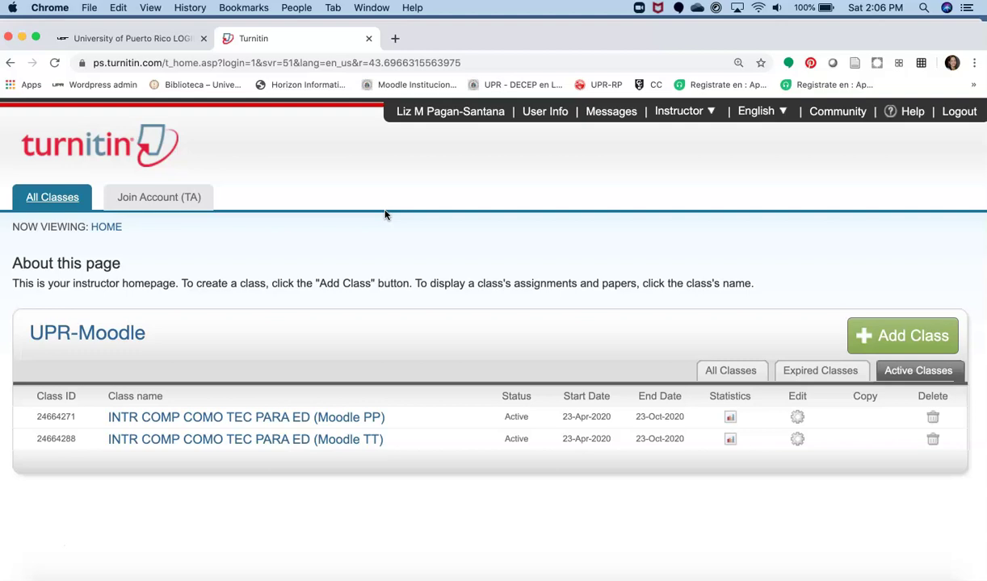
Step: Start creating a new class from the instructor's All Classes homepage
click(894, 346)
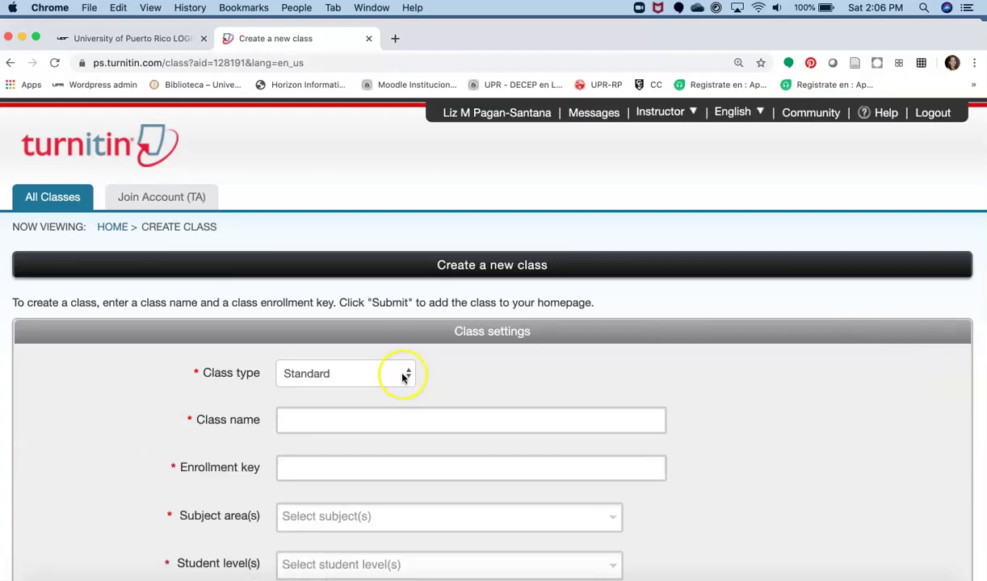
Step: Name the class 'INTD 2250: Prueba Moodle' and enter an enrollment key
scroll(402, 377, down, 3)
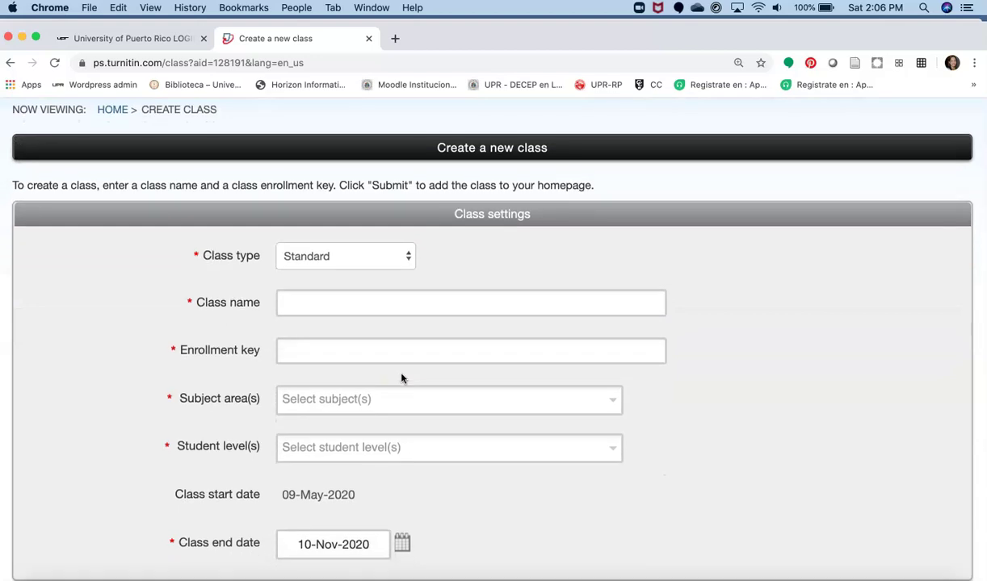
scroll(478, 282, down, 2)
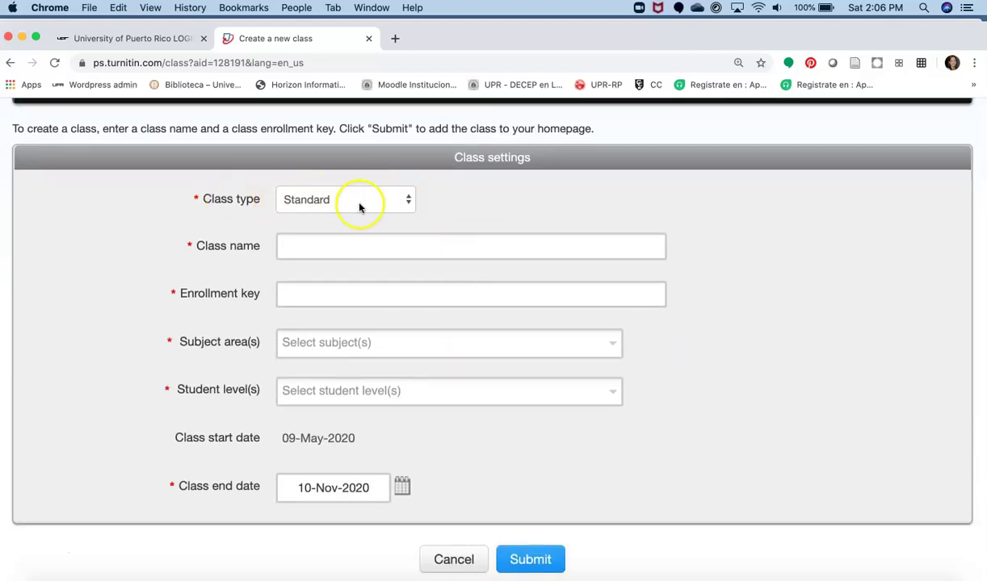
click(296, 244)
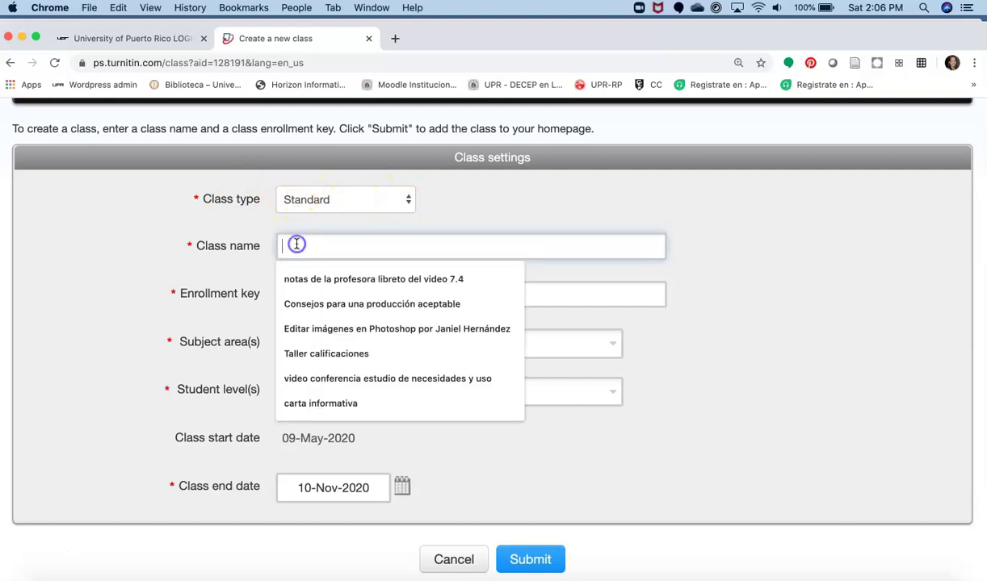
text(INT)
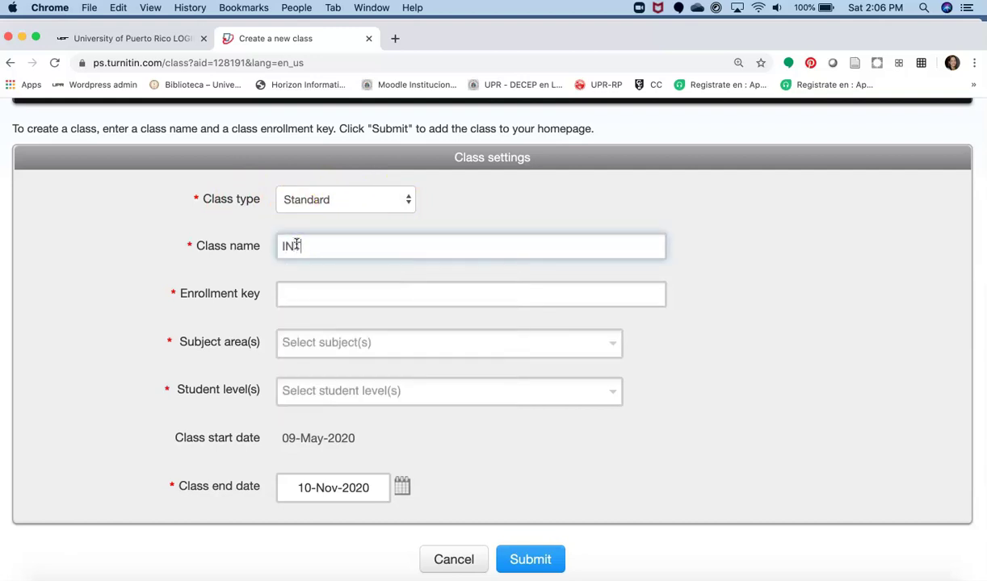
text(D 2250: )
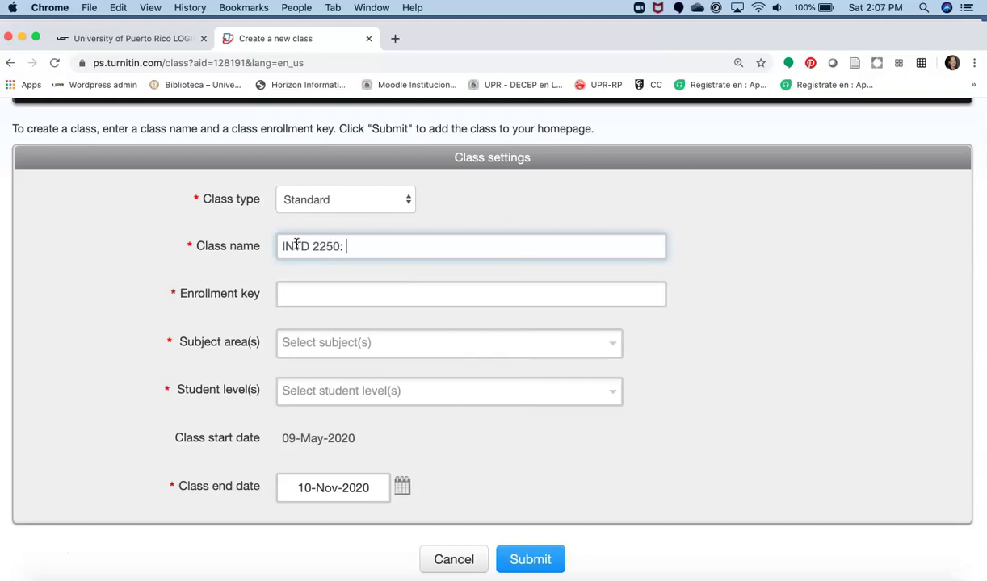
text(Prueba Moodle)
click(328, 281)
click(305, 292)
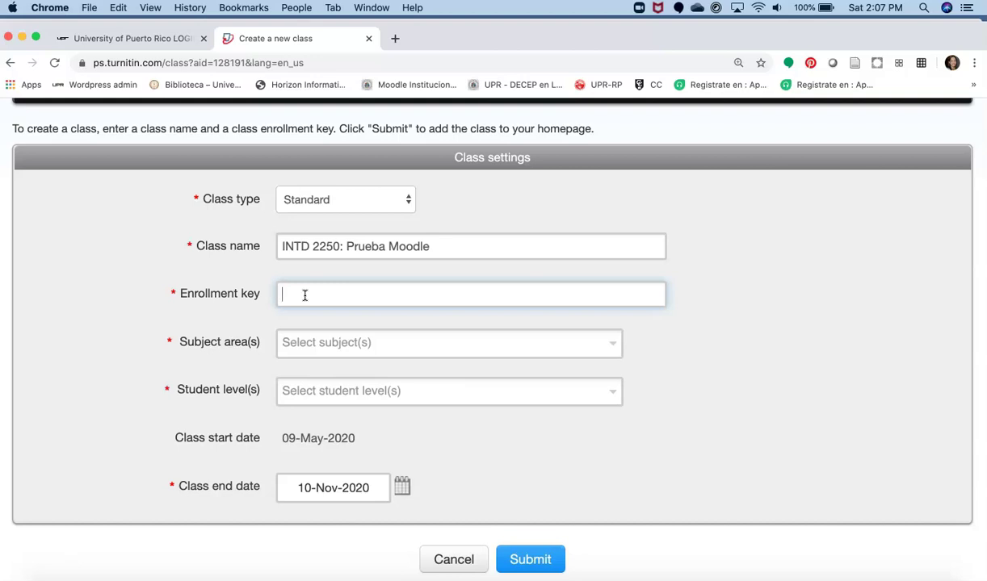
Step: Set the subject area to Other and the student level to Undergraduate
click(312, 340)
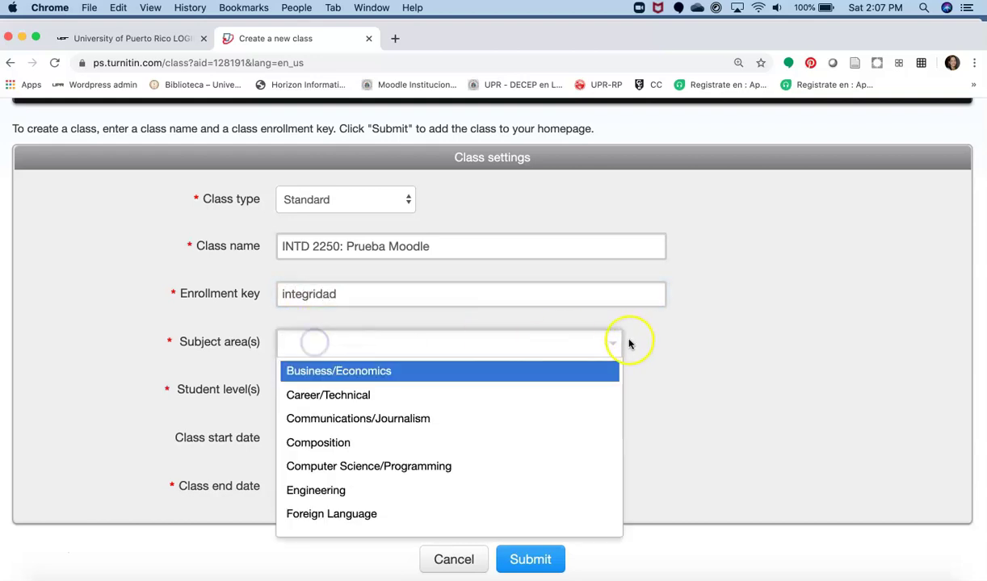
scroll(501, 388, down, 1)
scroll(501, 387, down, 1)
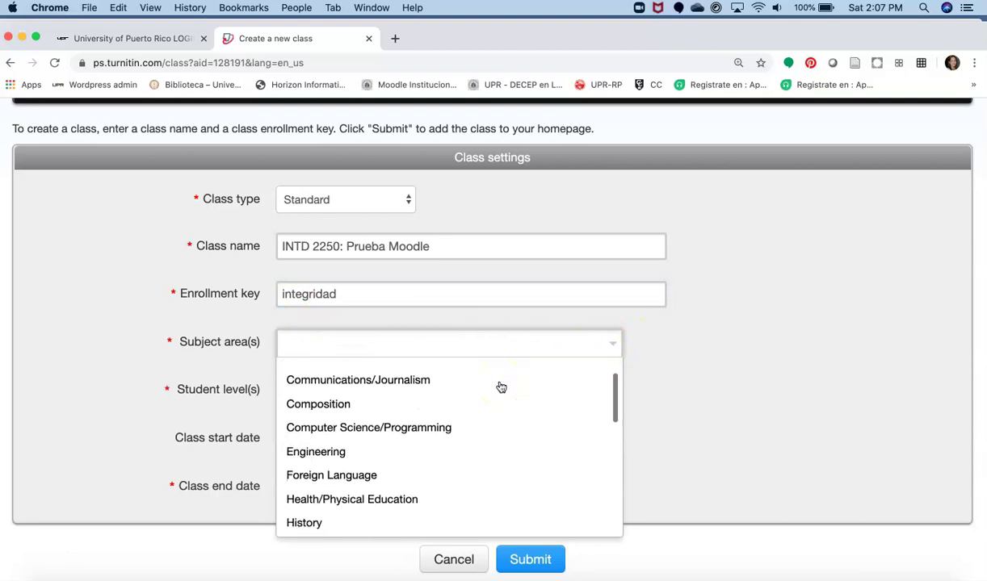
scroll(501, 388, down, 5)
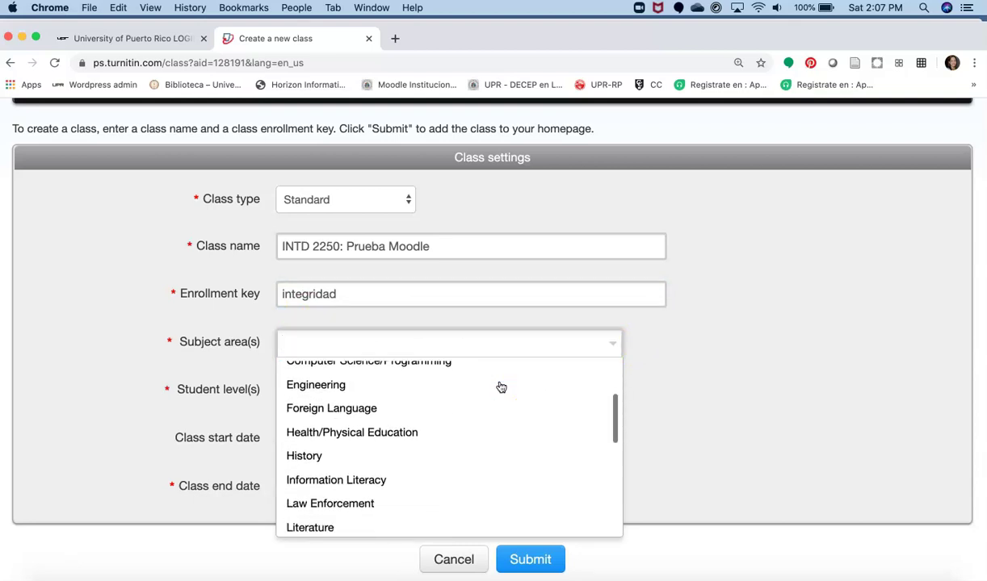
scroll(501, 387, down, 1)
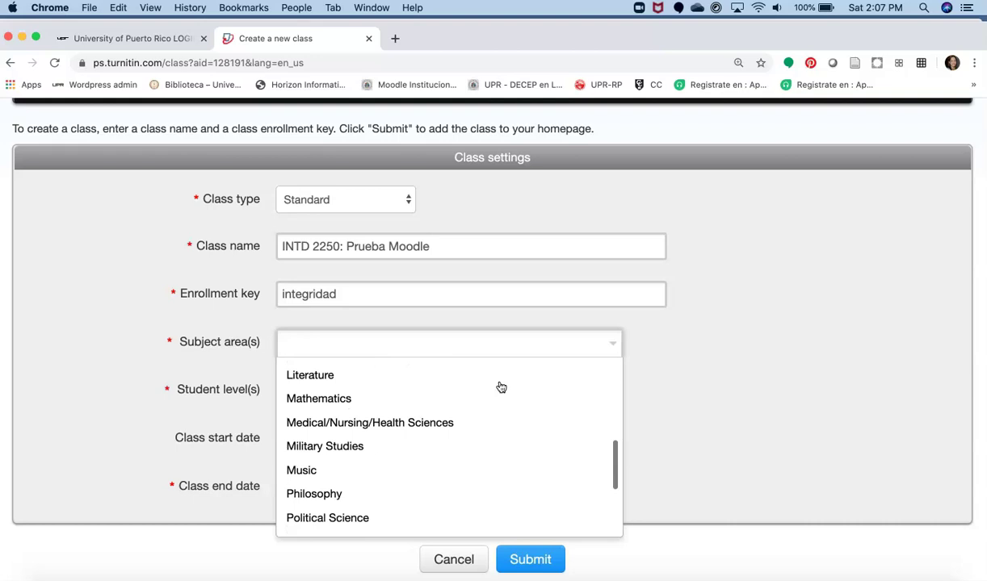
scroll(501, 387, down, 4)
click(341, 521)
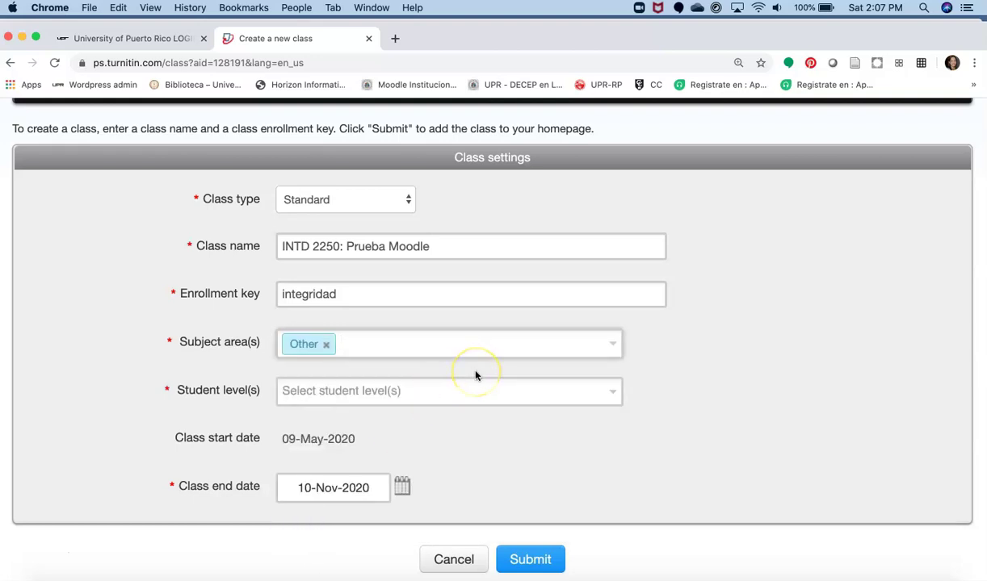
click(805, 377)
click(391, 395)
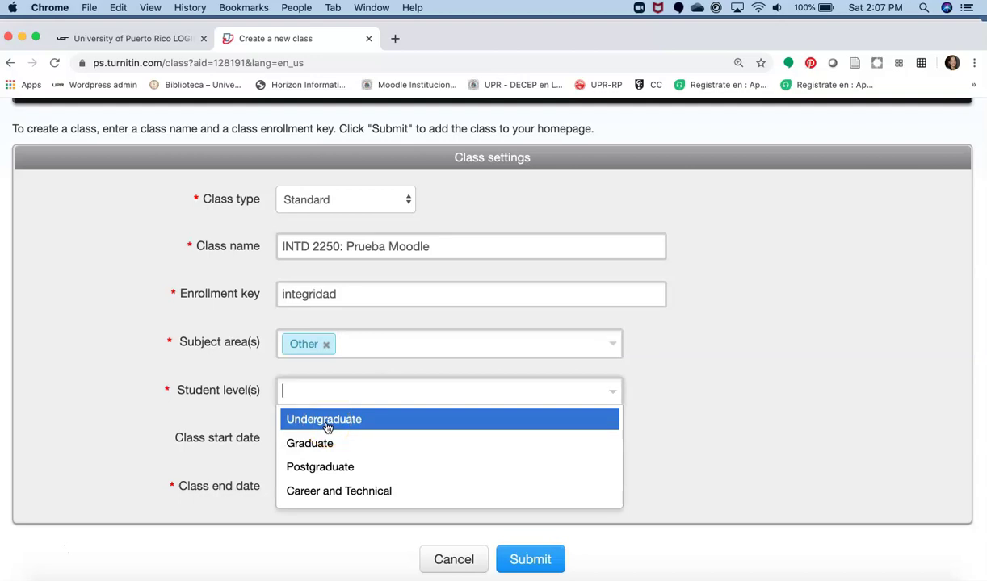
click(327, 428)
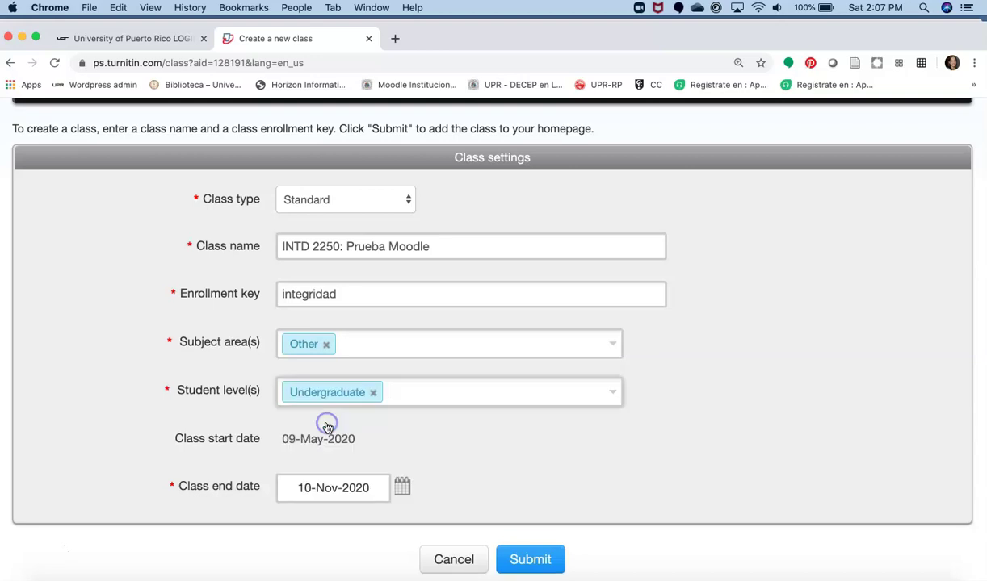
Step: Leave the class end date at 10-Nov-2020 and submit the new class
scroll(466, 437, down, 2)
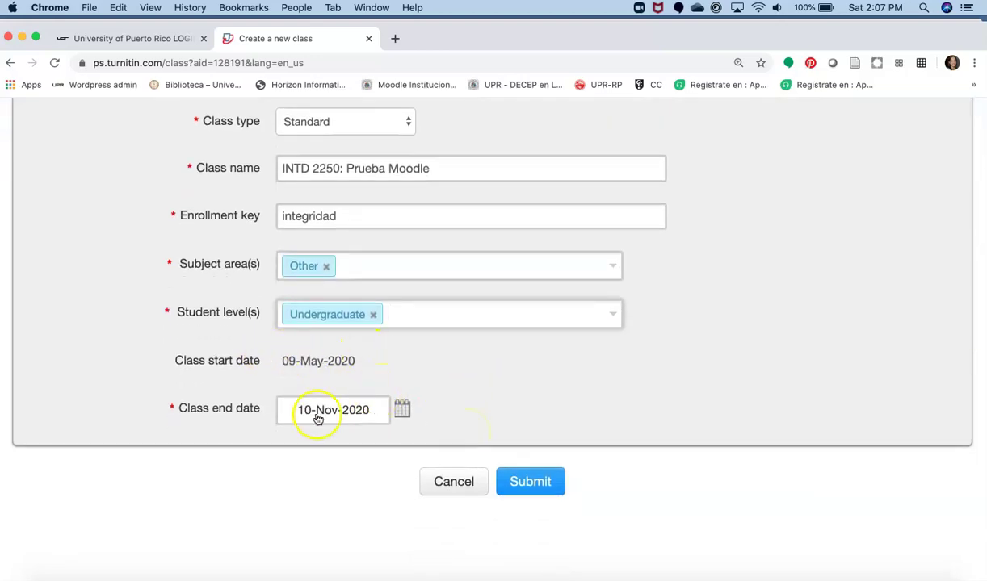
click(402, 410)
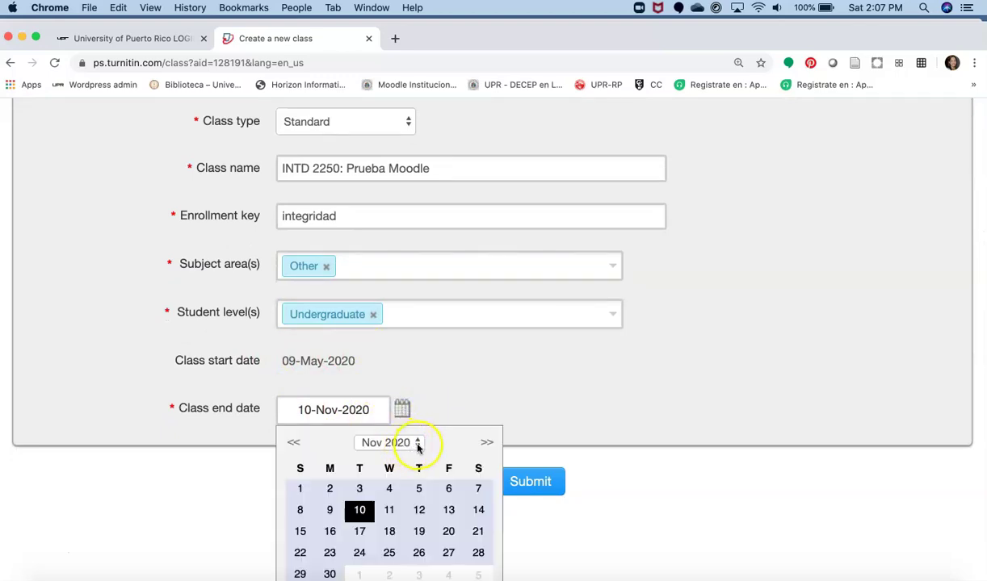
click(417, 444)
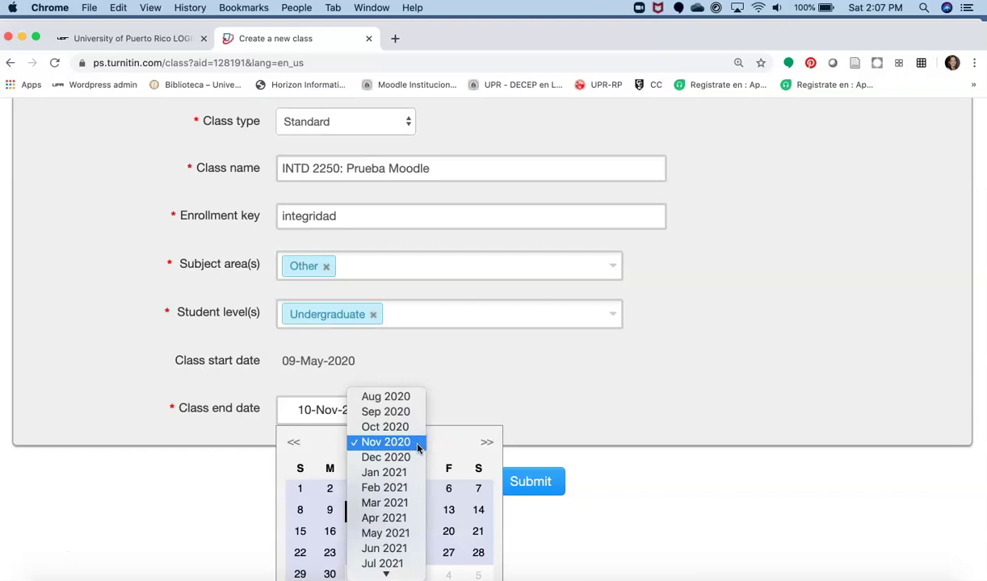
click(408, 398)
scroll(587, 412, down, 3)
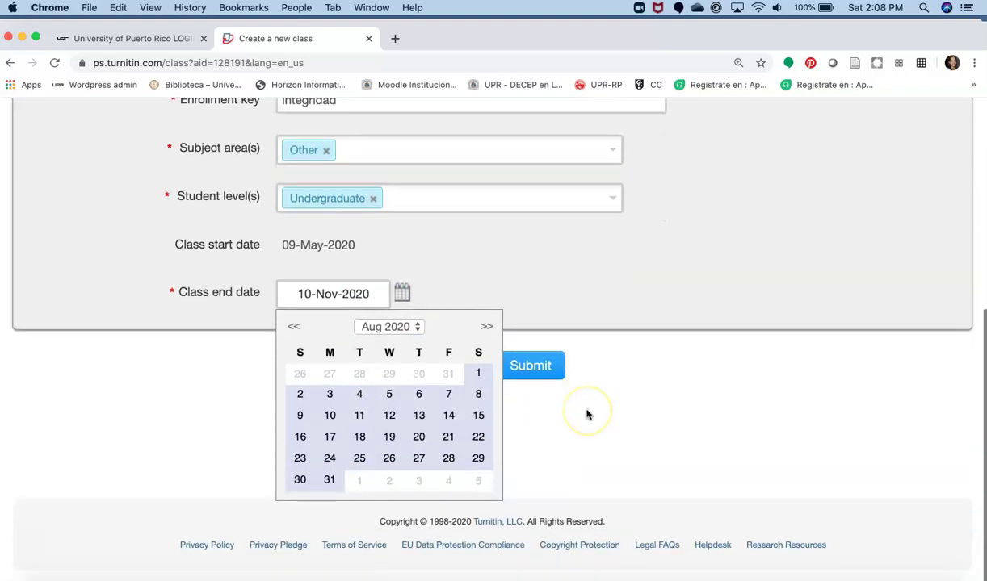
click(567, 434)
click(527, 368)
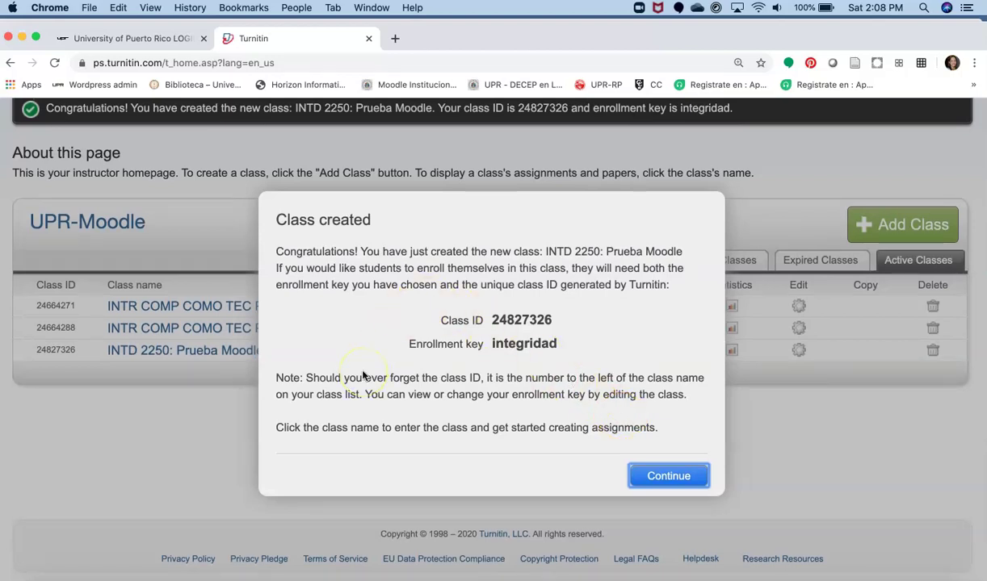
Step: Dismiss the class-created confirmation and open the INTD 2250: Prueba Moodle class homepage
click(646, 478)
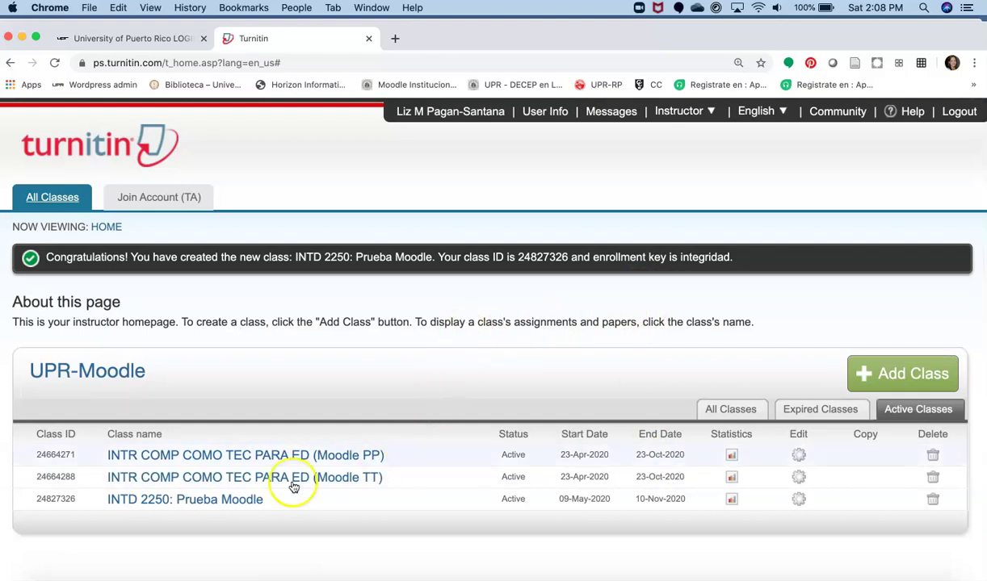
click(155, 507)
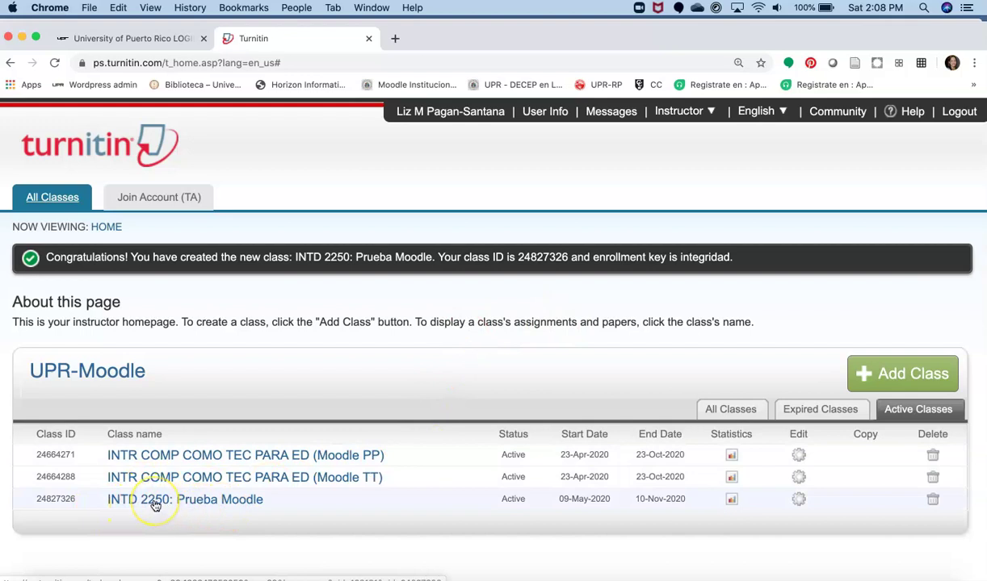
click(154, 501)
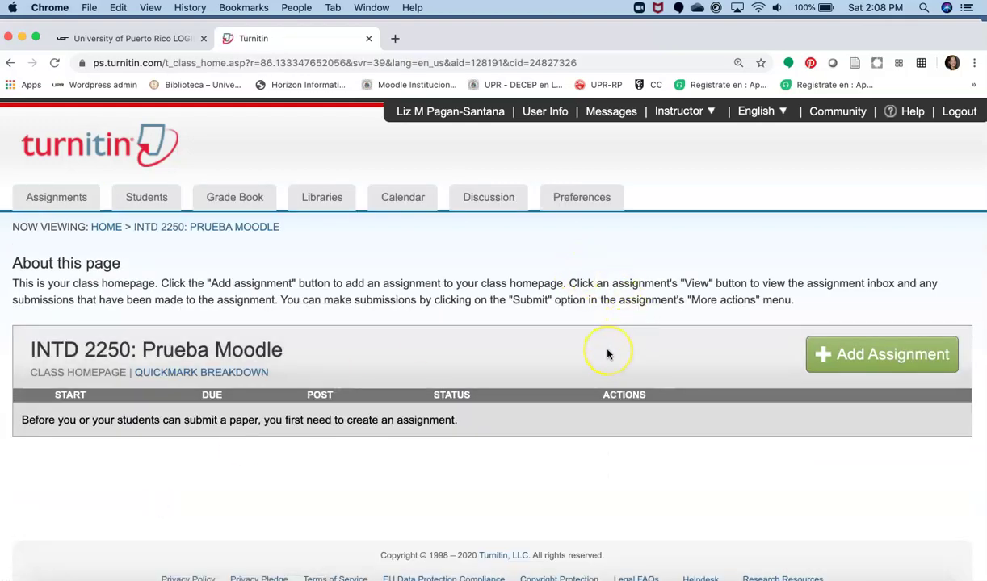
Step: Start a new assignment titled 'Bibliografía anotada' with a point value of 50
click(887, 356)
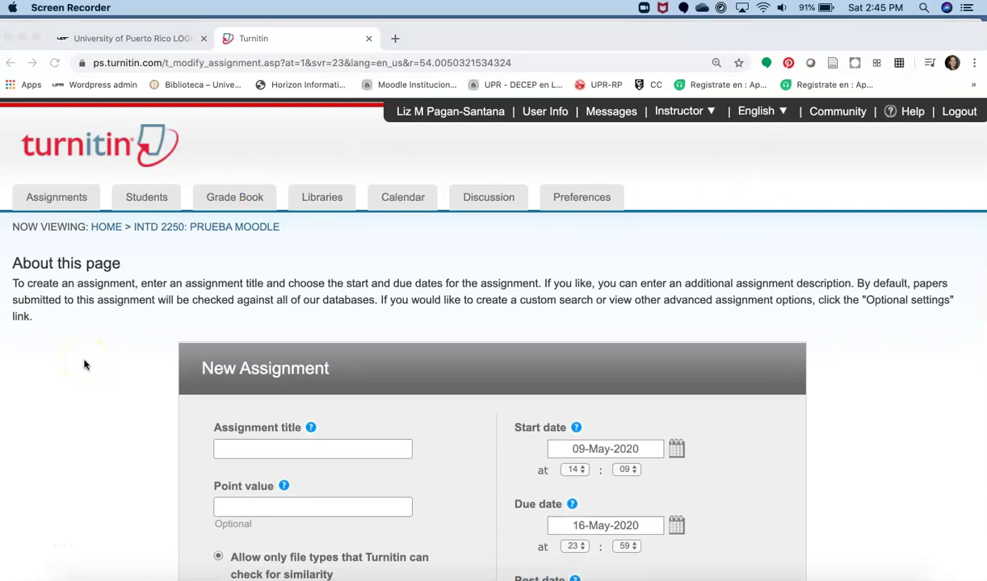
scroll(84, 365, down, 3)
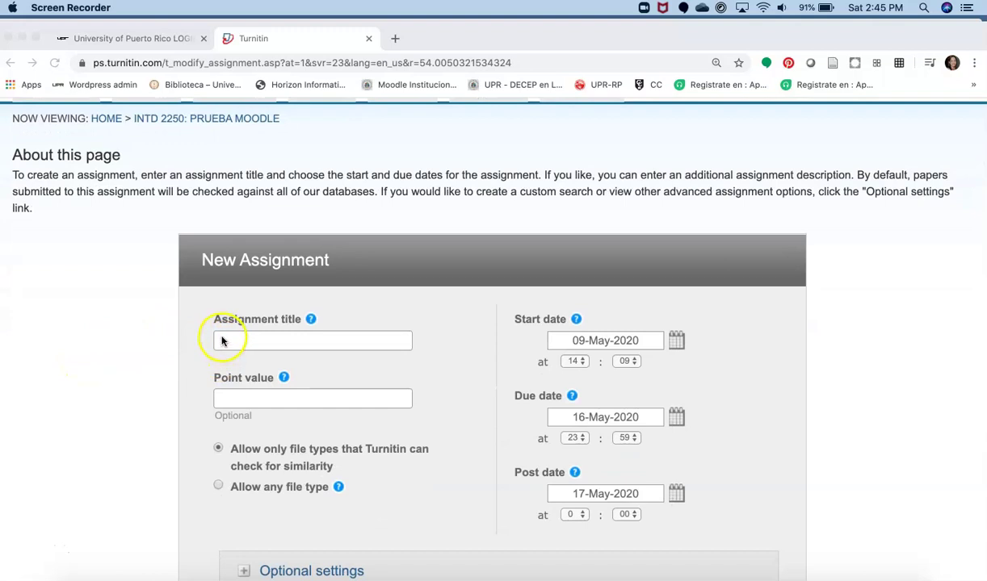
click(221, 342)
click(223, 339)
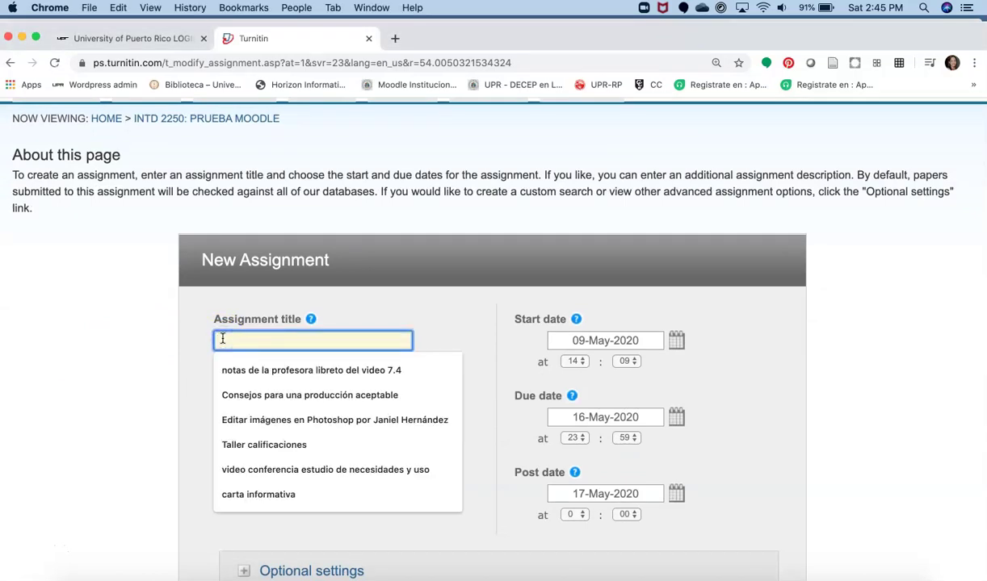
text(Biblio)
key(BackSpace)
key(BackSpace)
key(BackSpace)
key(BackSpace)
key(BackSpace)
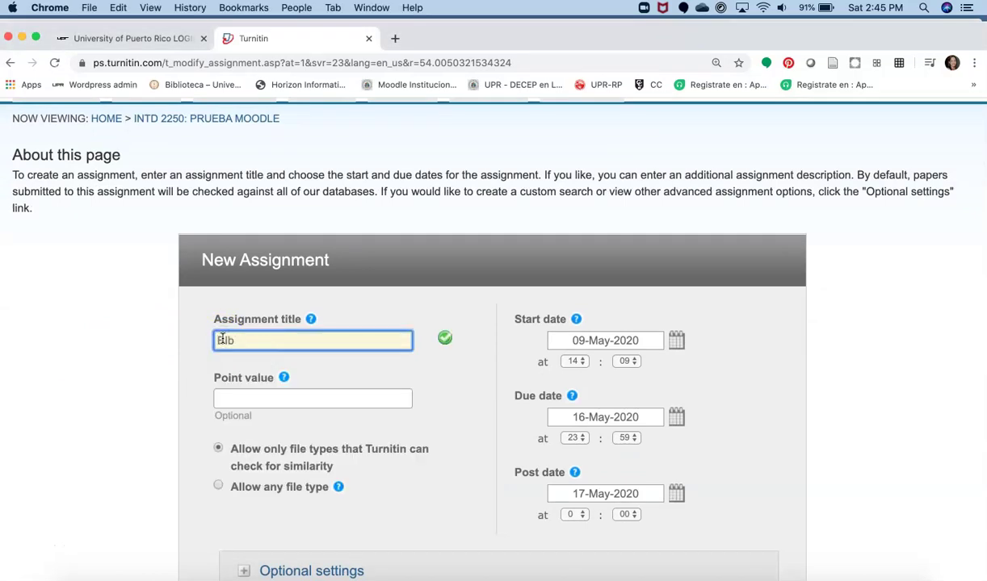
text(ibi)
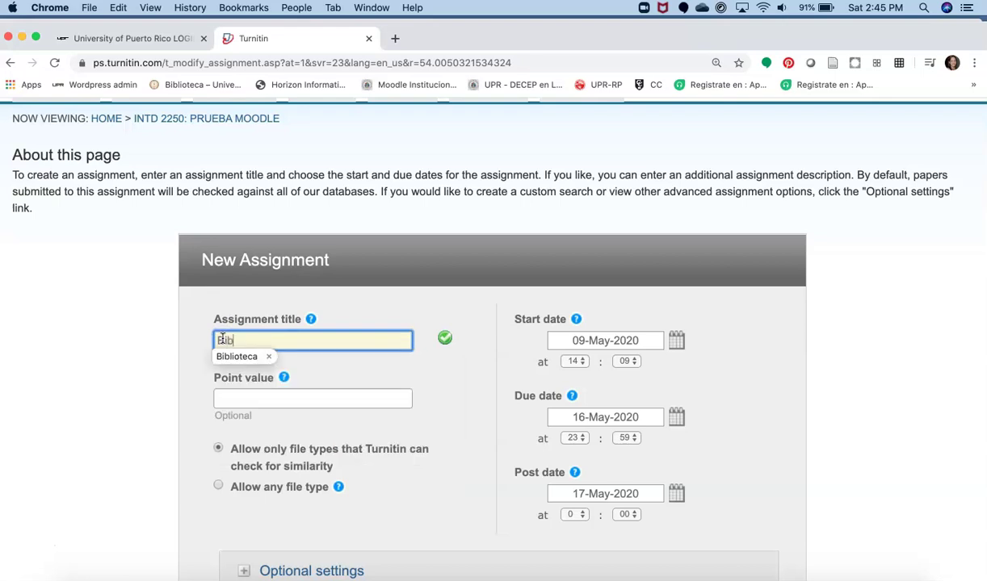
key(BackSpace)
text(l)
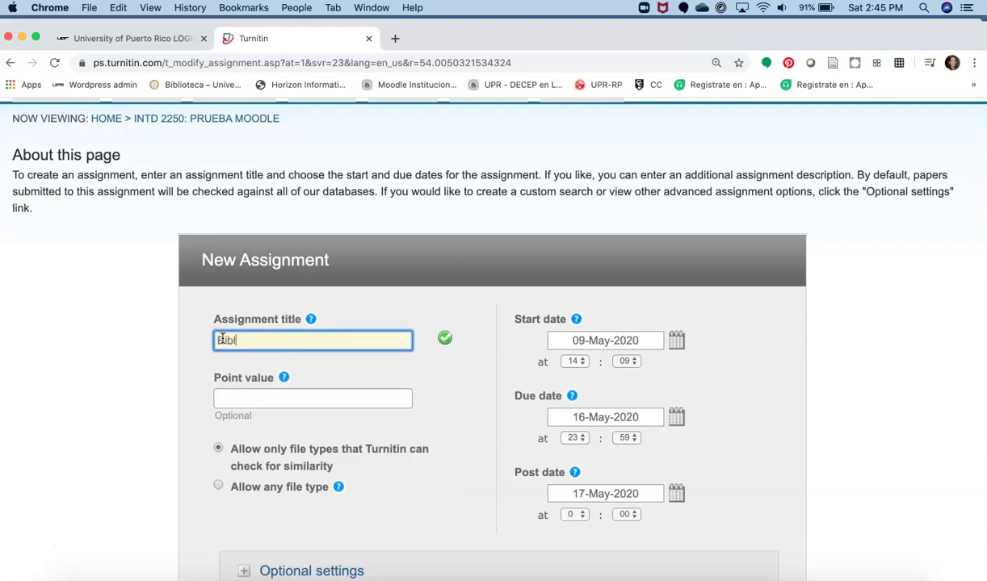
text(iografía anotada)
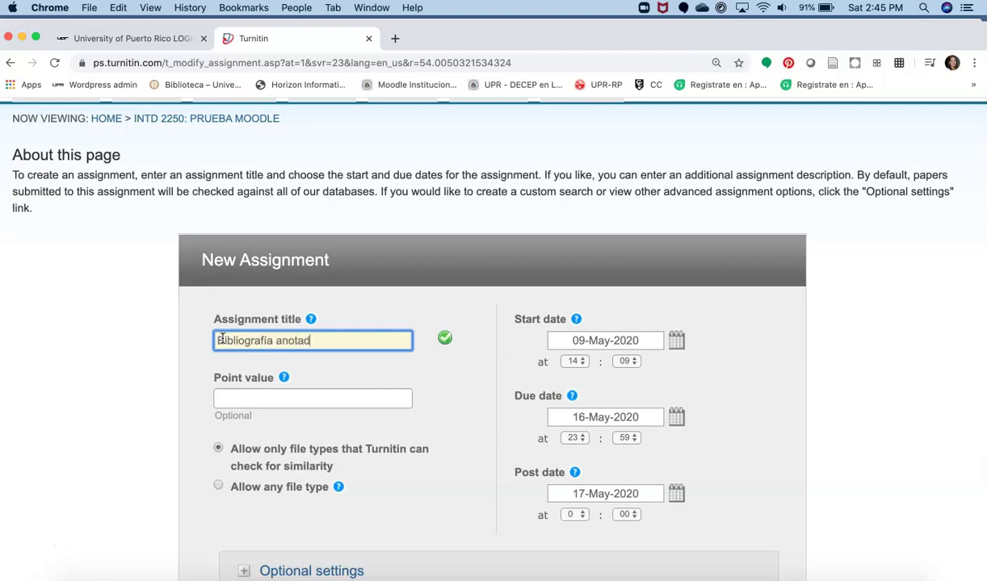
click(227, 399)
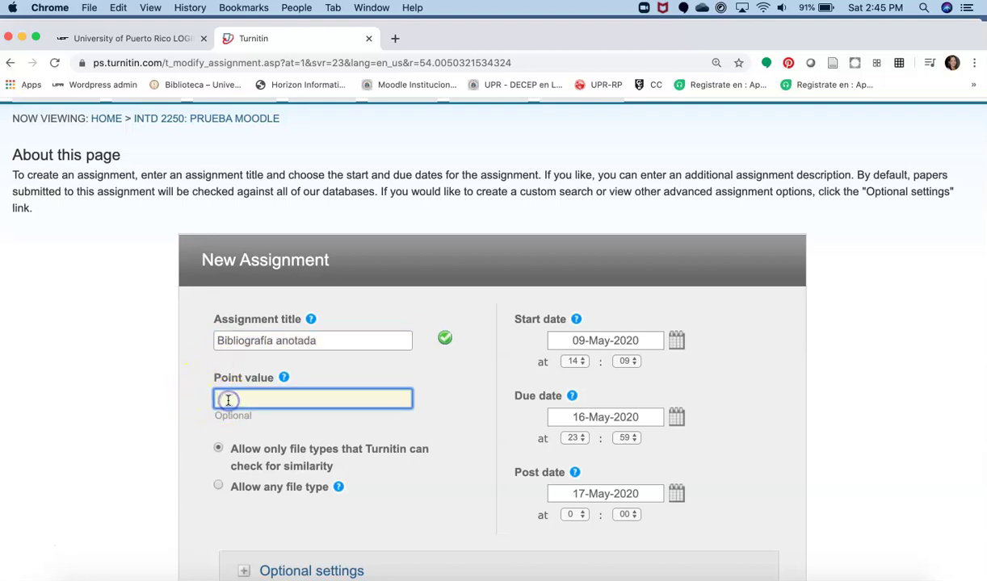
text(50)
scroll(226, 396, down, 3)
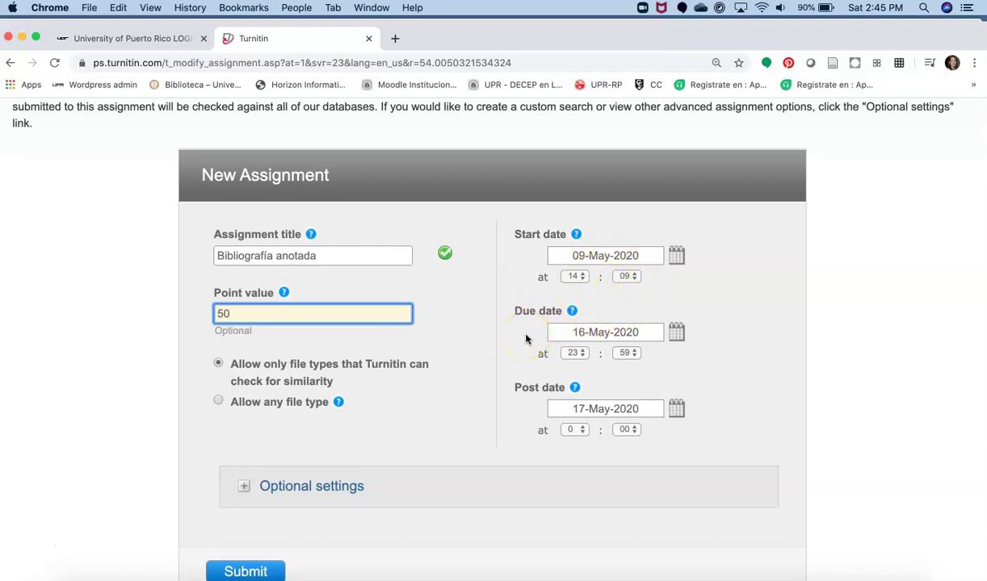
Step: Keep the due time at 23:59, set the post date to 24-May-2020 12:00, and expand optional settings
click(634, 353)
click(634, 354)
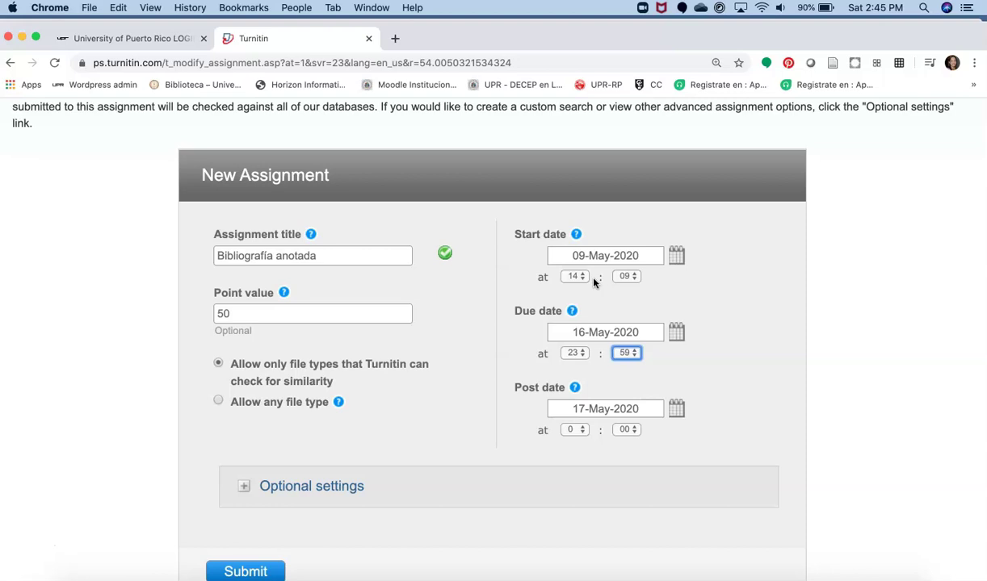
scroll(712, 356, down, 3)
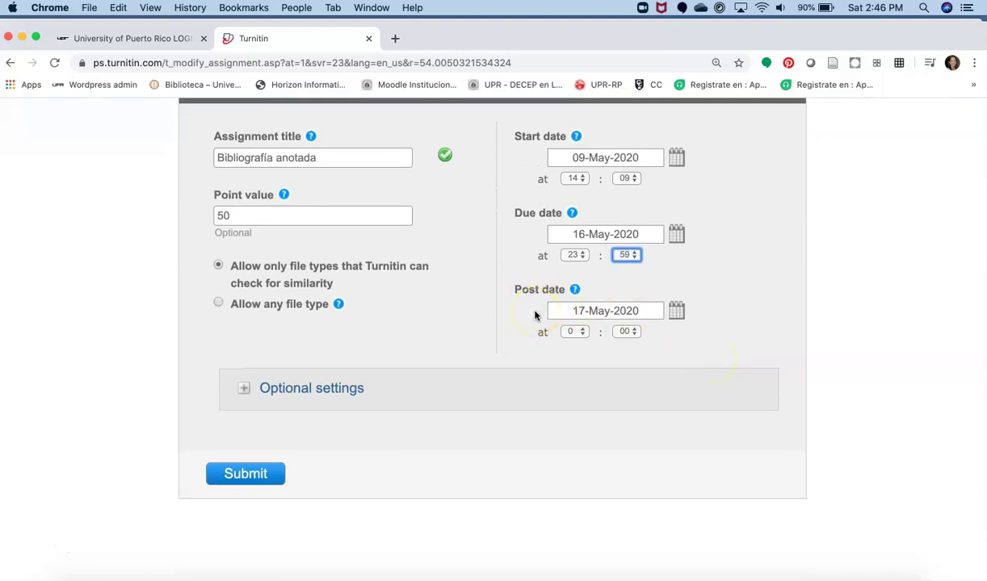
click(597, 313)
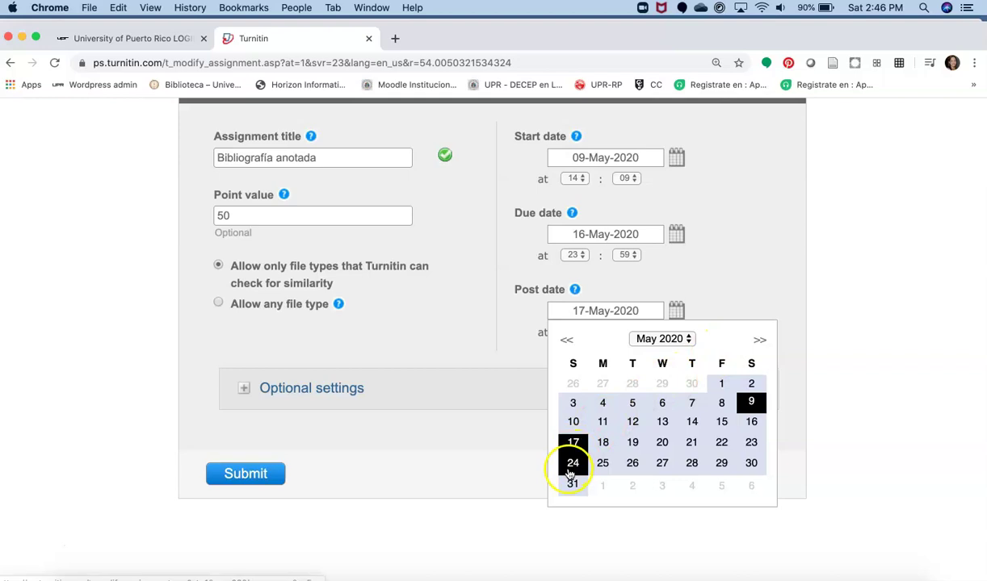
click(573, 463)
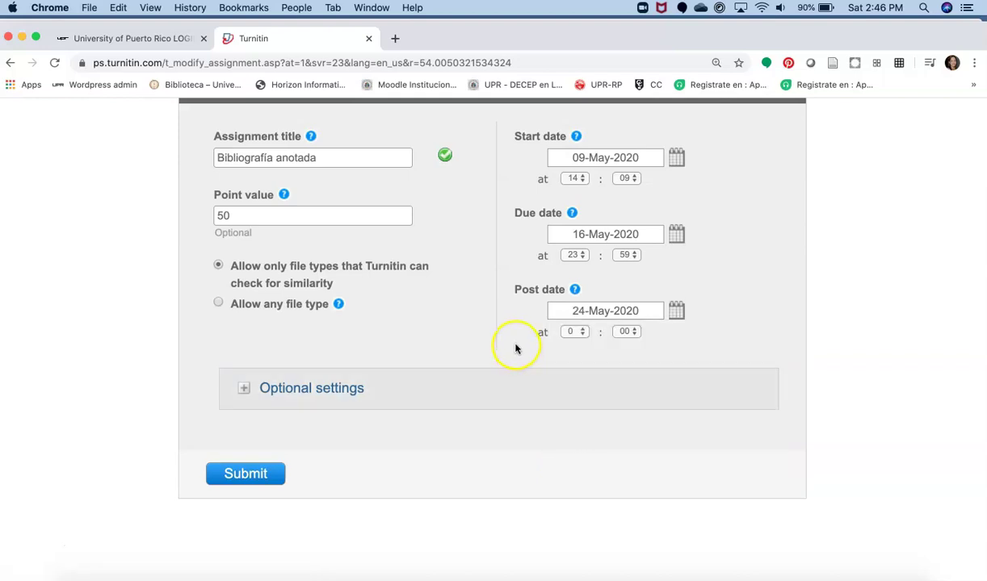
click(581, 333)
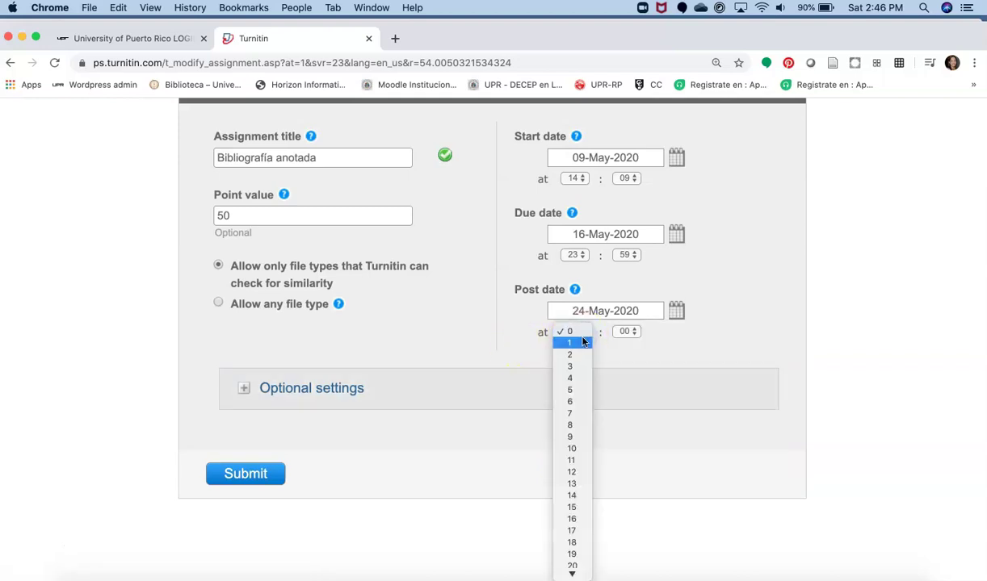
click(573, 473)
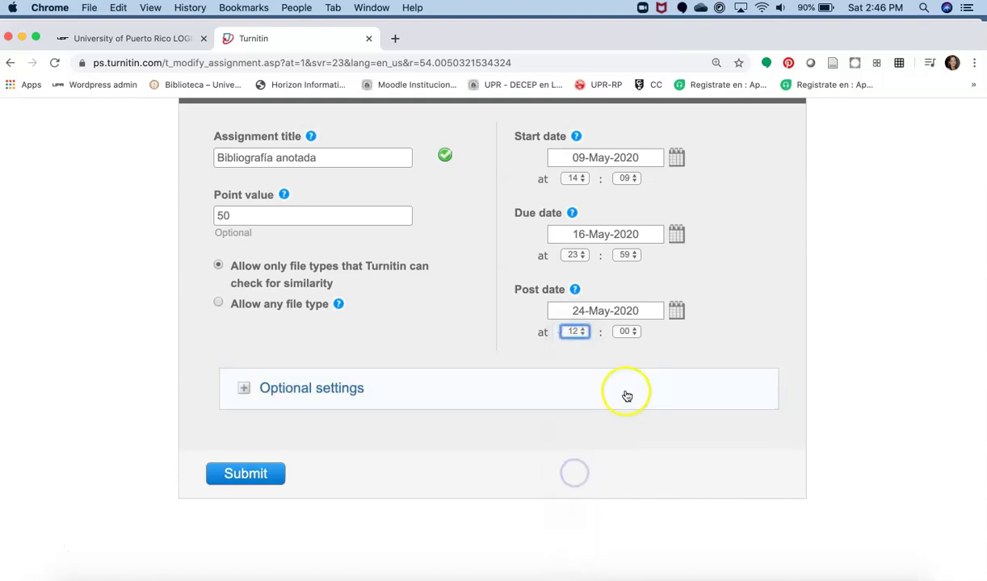
click(298, 391)
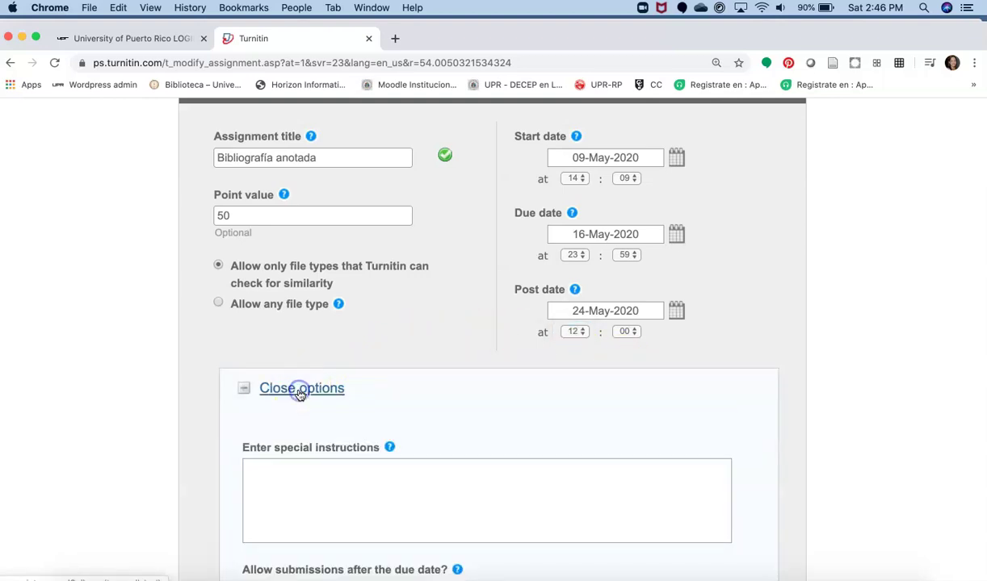
Step: Enter 'Instrucciones...' as the assignment's special instructions
scroll(427, 402, down, 2)
scroll(427, 402, down, 5)
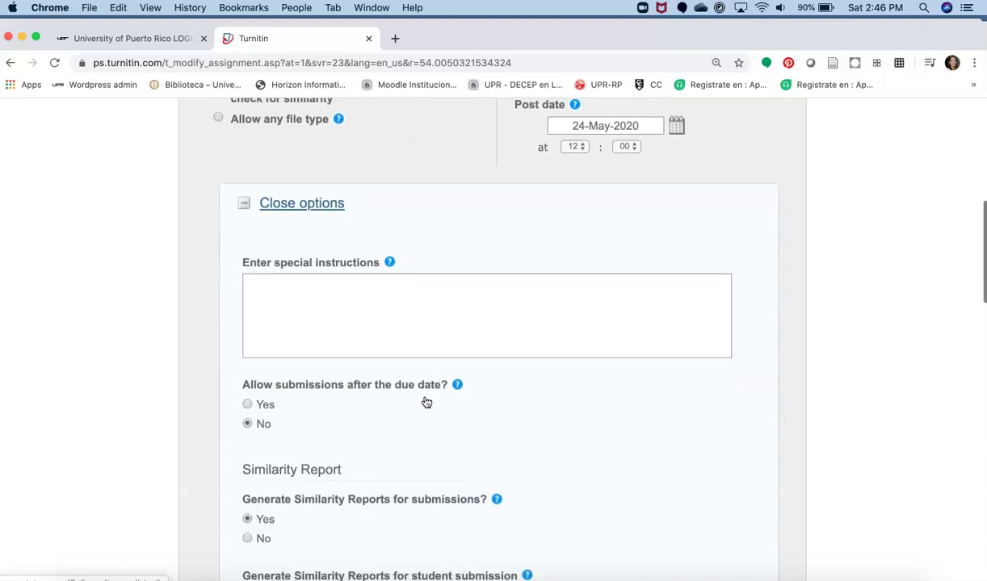
click(306, 267)
click(287, 288)
click(278, 270)
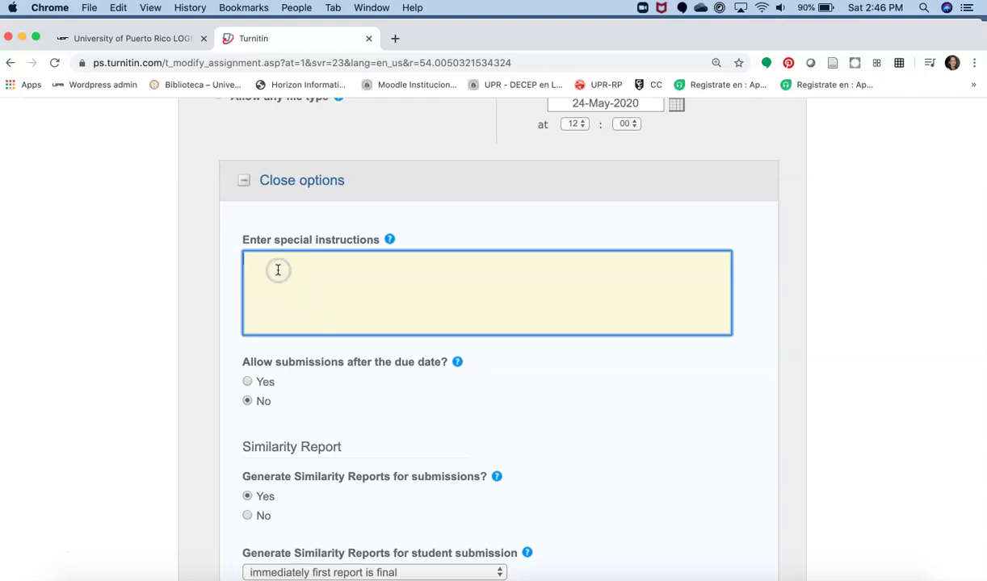
text(Instrucciones...)
click(182, 352)
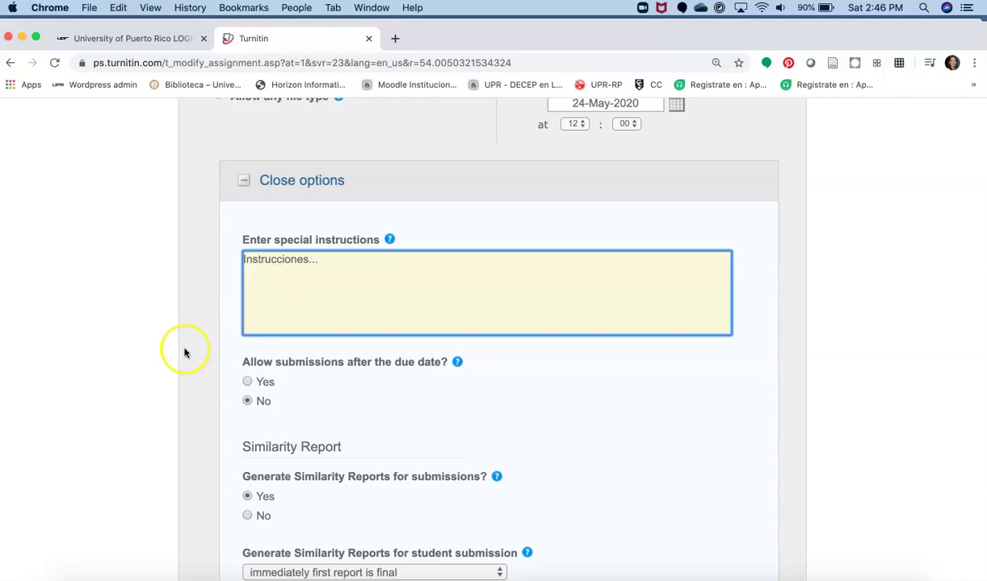
Step: Review the Similarity Report timing, leaving it at immediately with the first report final
scroll(175, 363, down, 3)
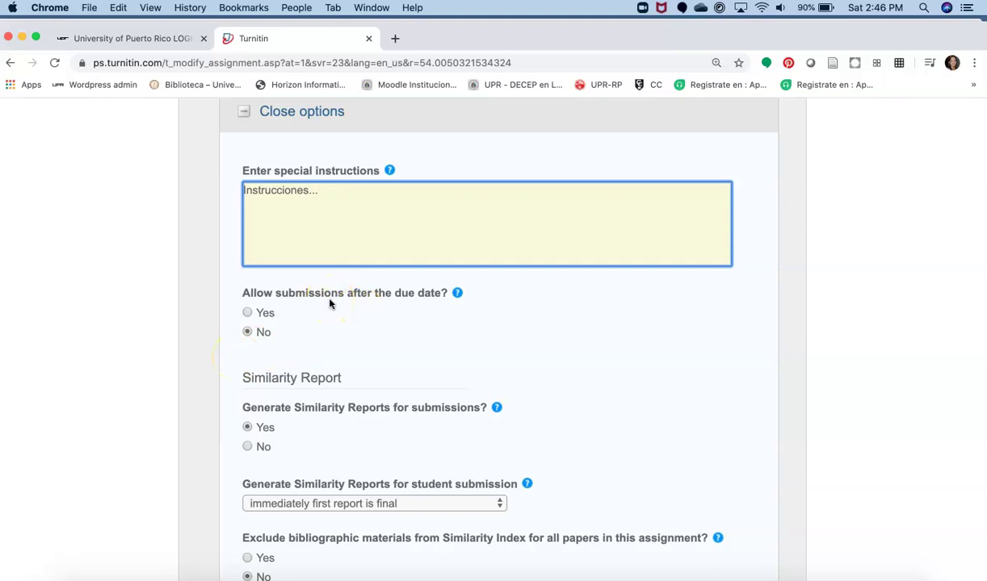
scroll(330, 303, down, 2)
scroll(329, 303, down, 1)
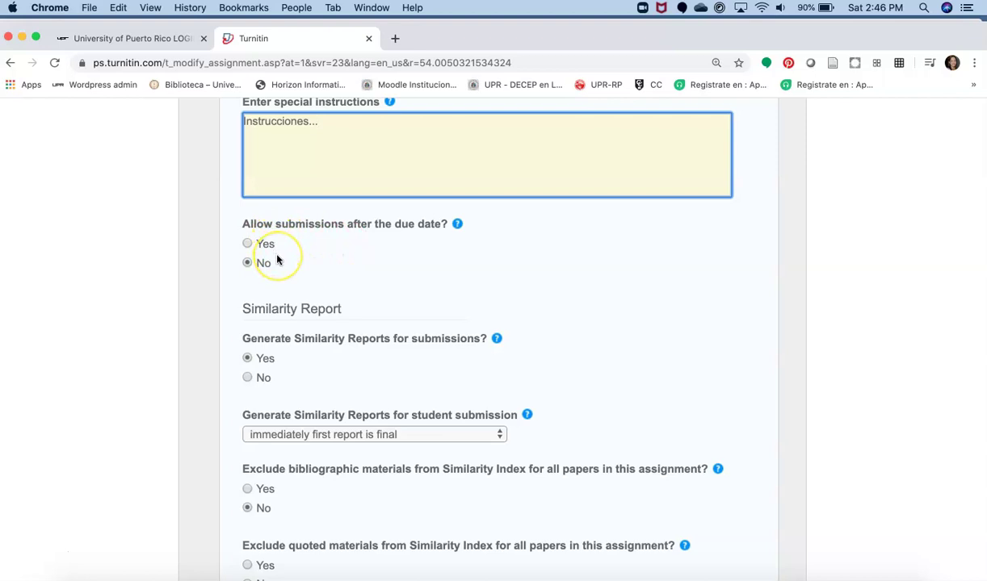
scroll(277, 259, down, 3)
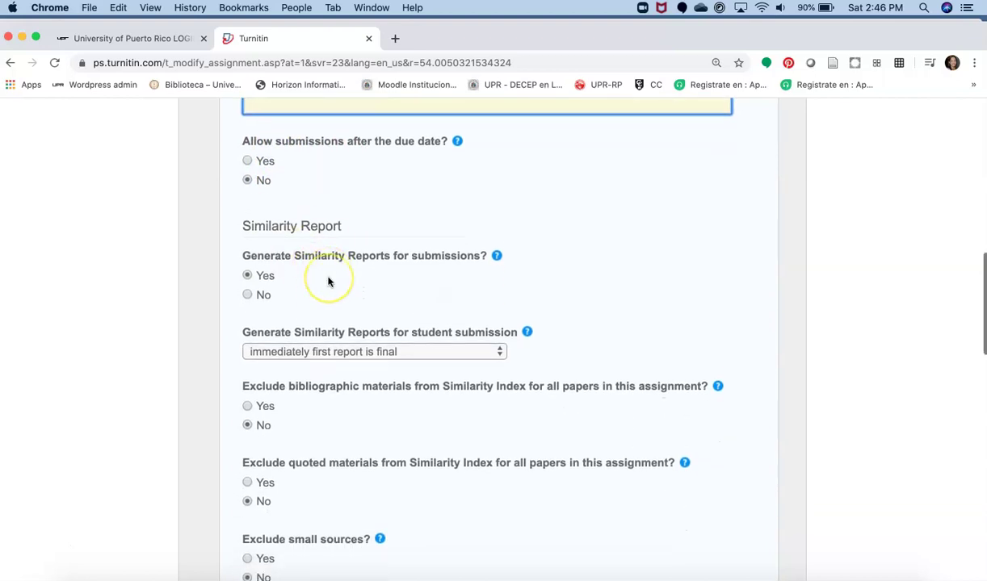
scroll(328, 281, down, 1)
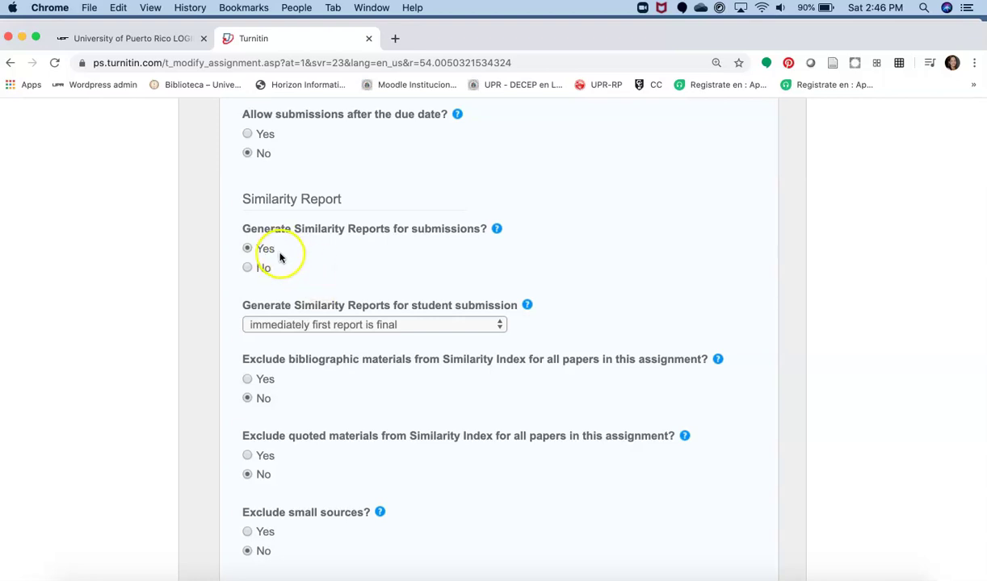
scroll(585, 300, down, 2)
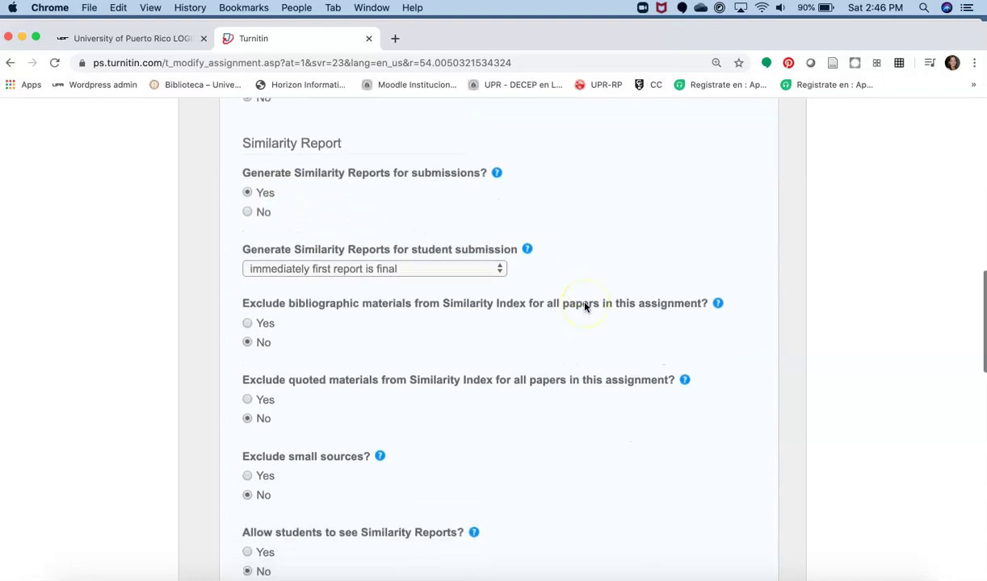
click(493, 267)
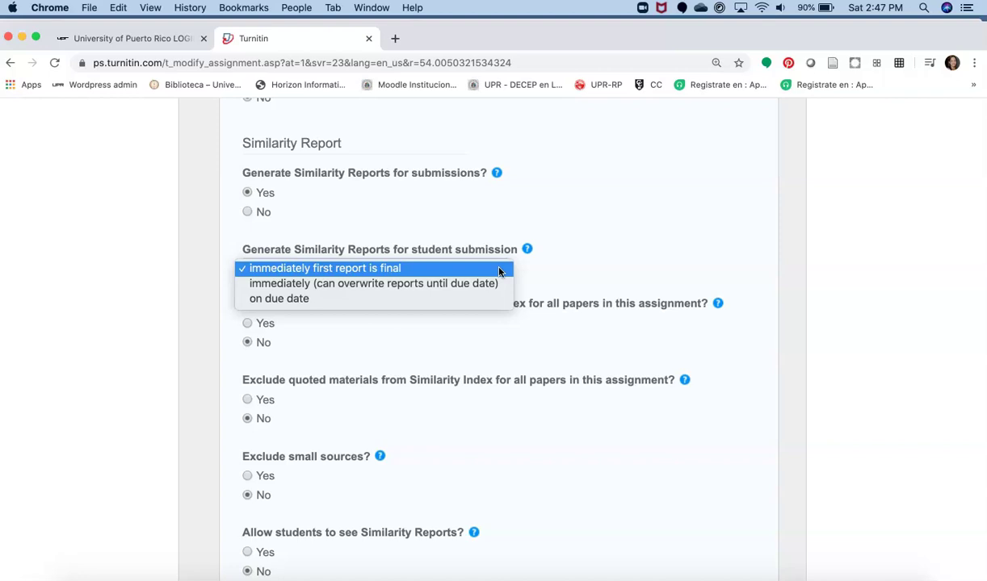
click(629, 257)
scroll(630, 257, down, 3)
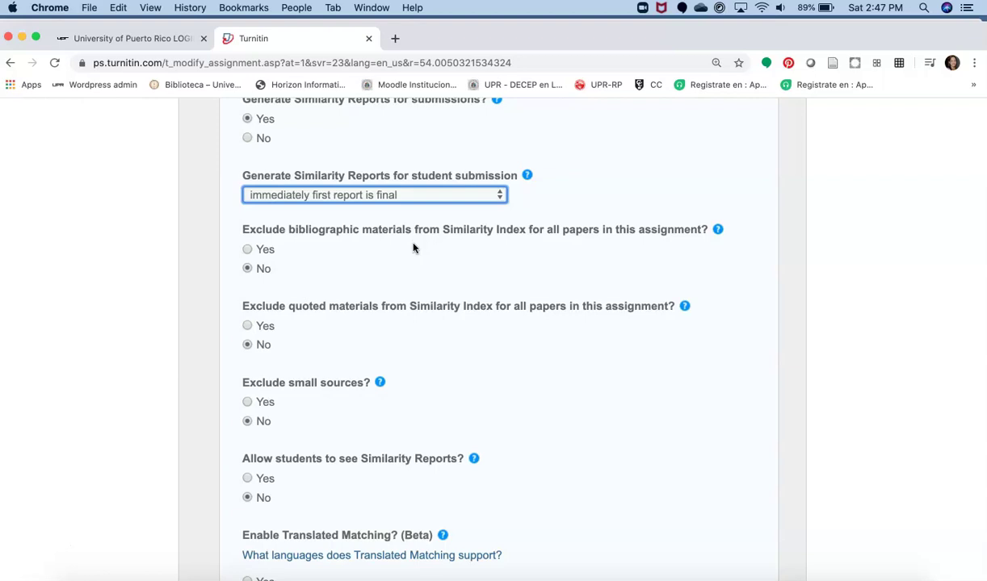
scroll(412, 248, down, 3)
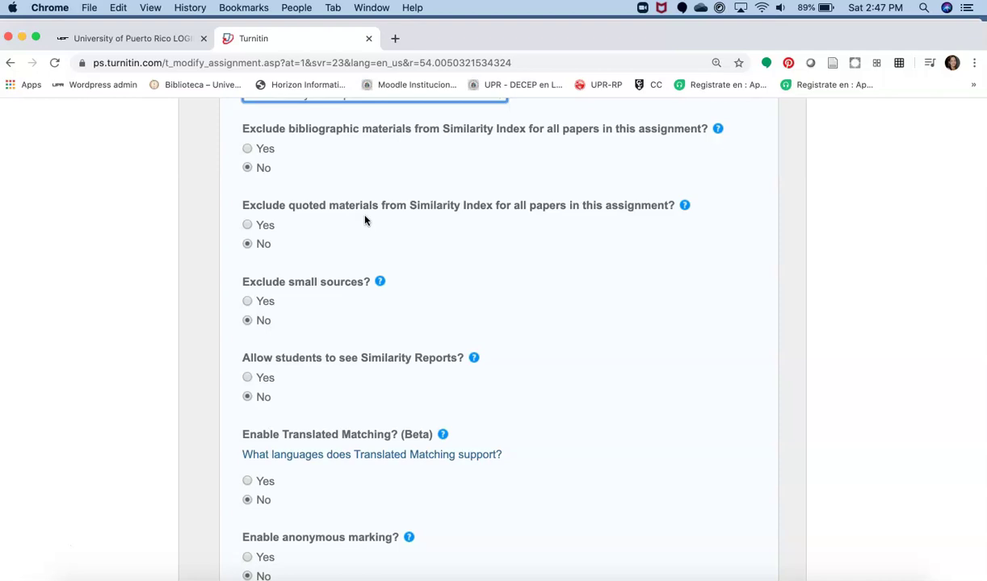
scroll(365, 220, down, 3)
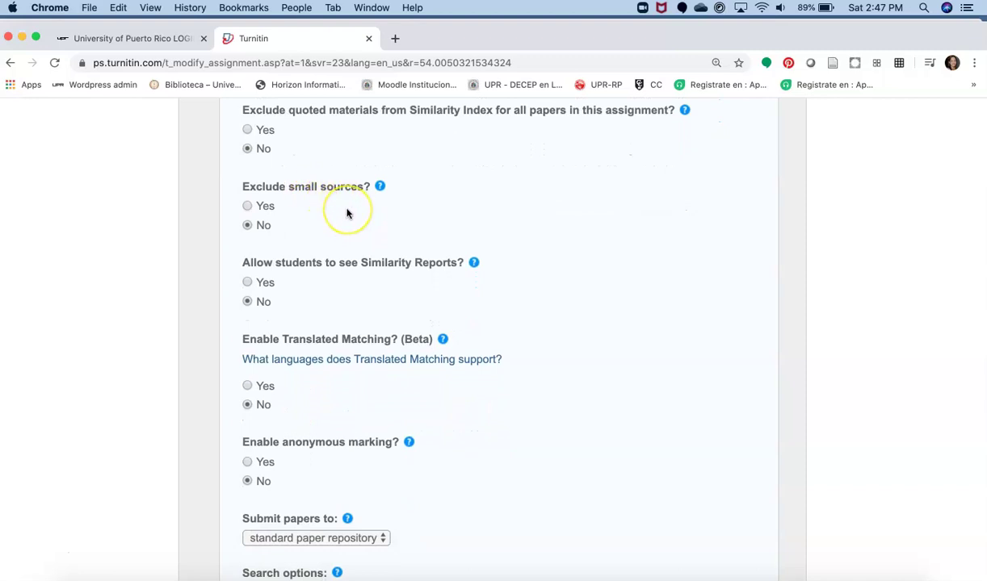
scroll(347, 214, down, 1)
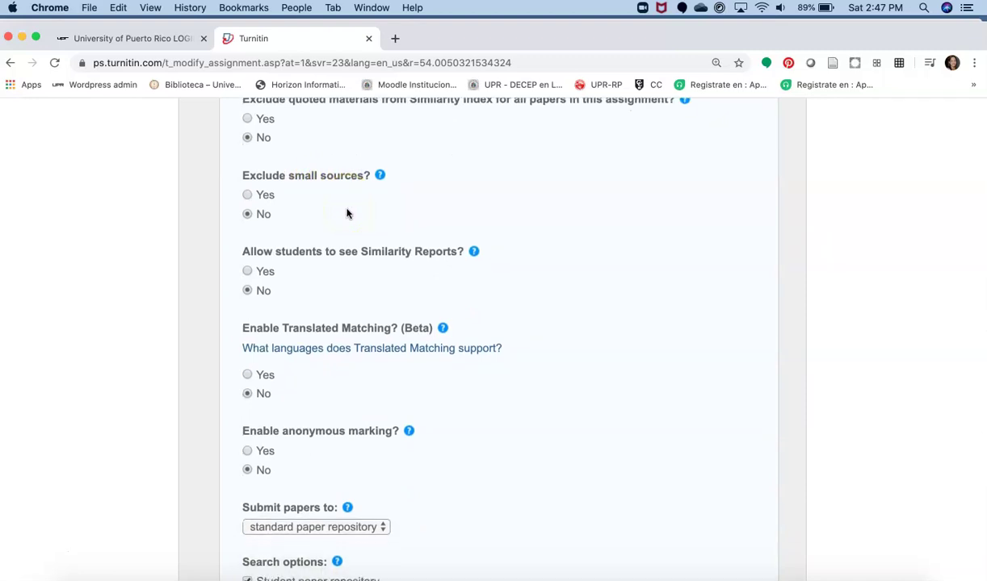
click(247, 196)
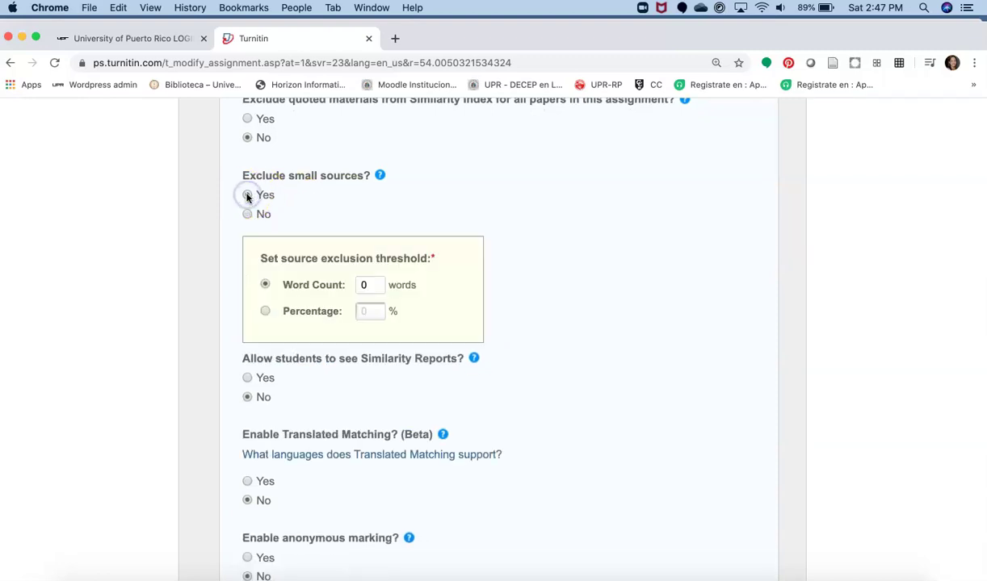
double_click(368, 284)
click(367, 285)
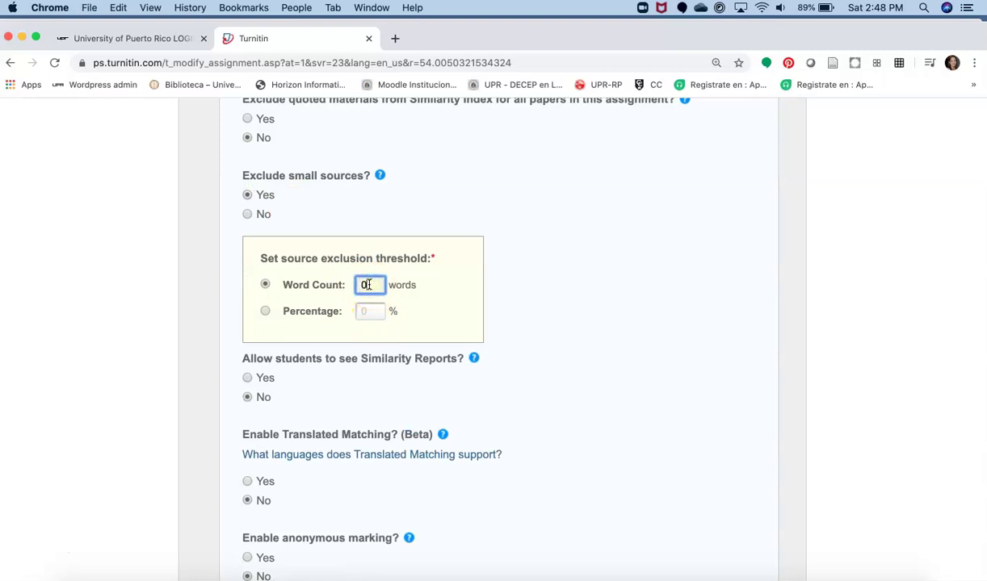
key(BackSpace)
text(5)
key(BackSpace)
click(646, 221)
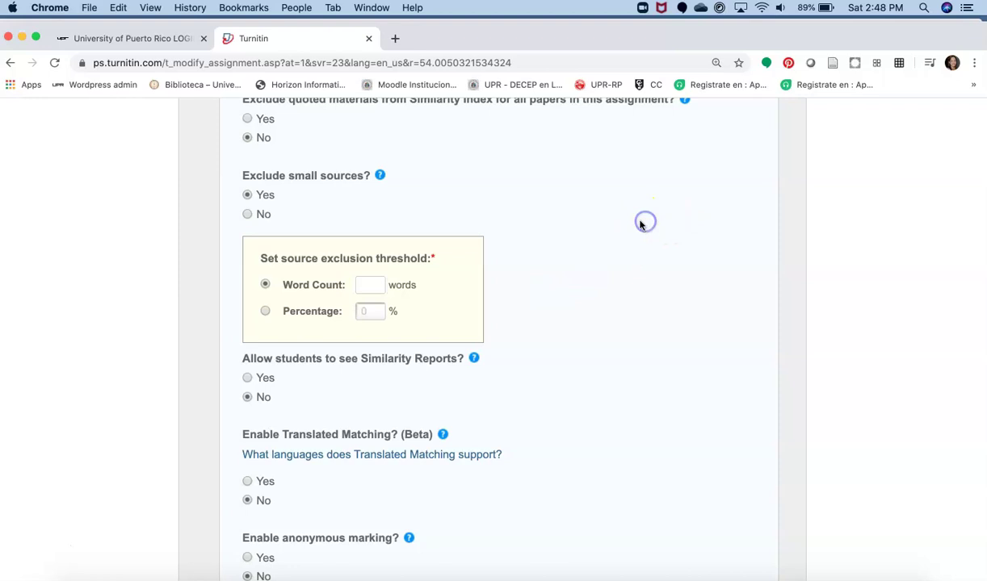
click(247, 215)
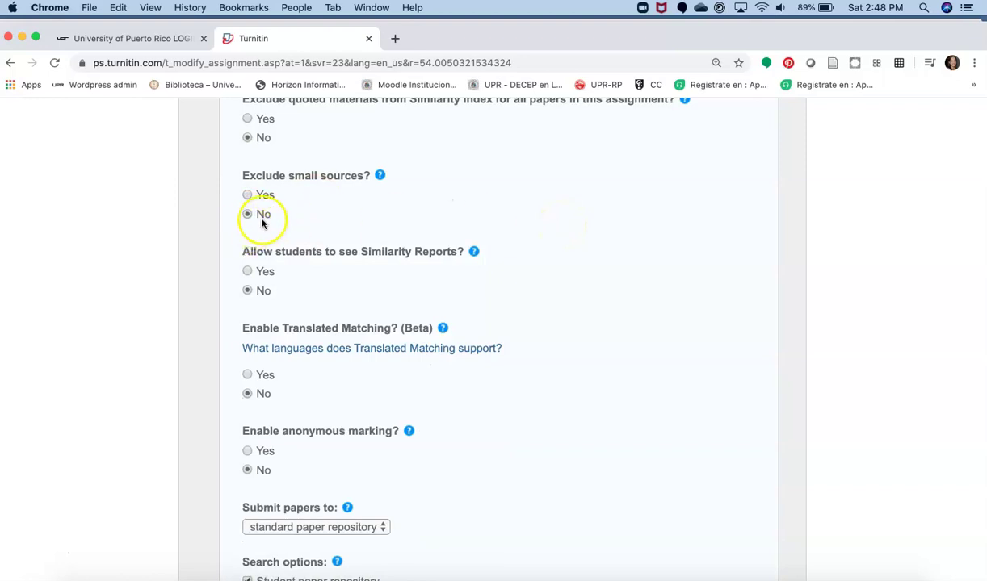
Step: Set Allow students to see Similarity Reports to Yes and enable Translated Matching
scroll(320, 286, down, 3)
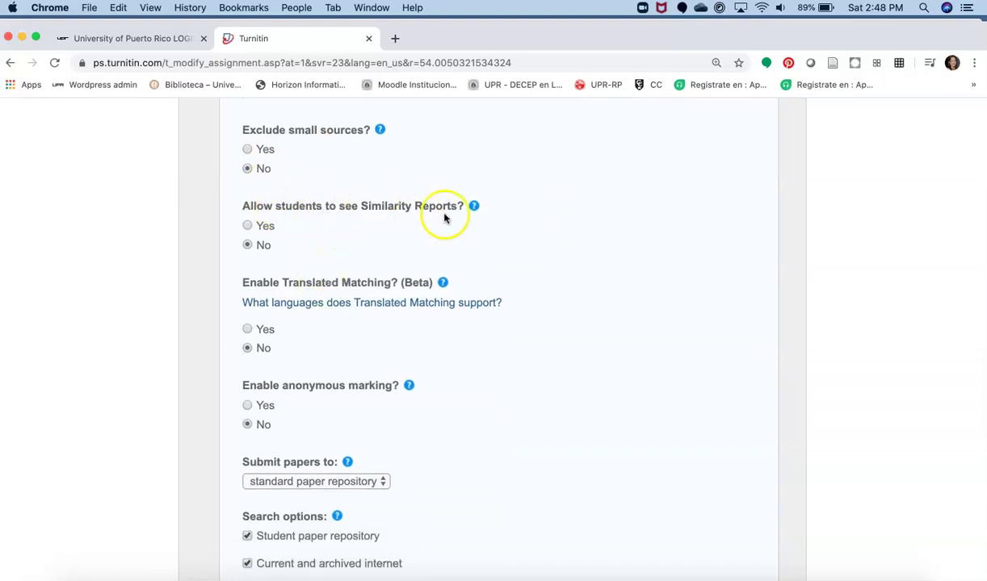
click(248, 225)
scroll(332, 227, down, 5)
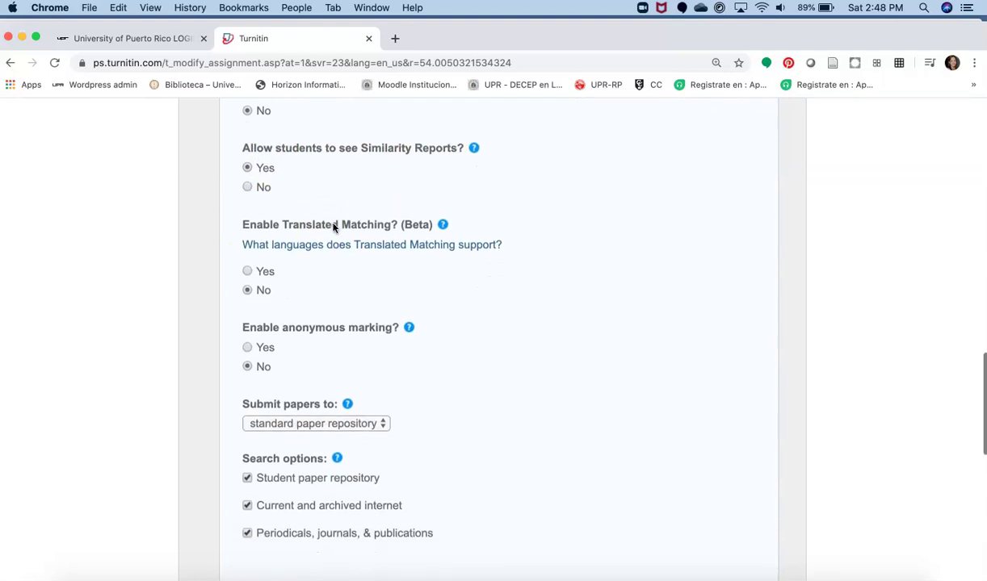
scroll(513, 287, down, 3)
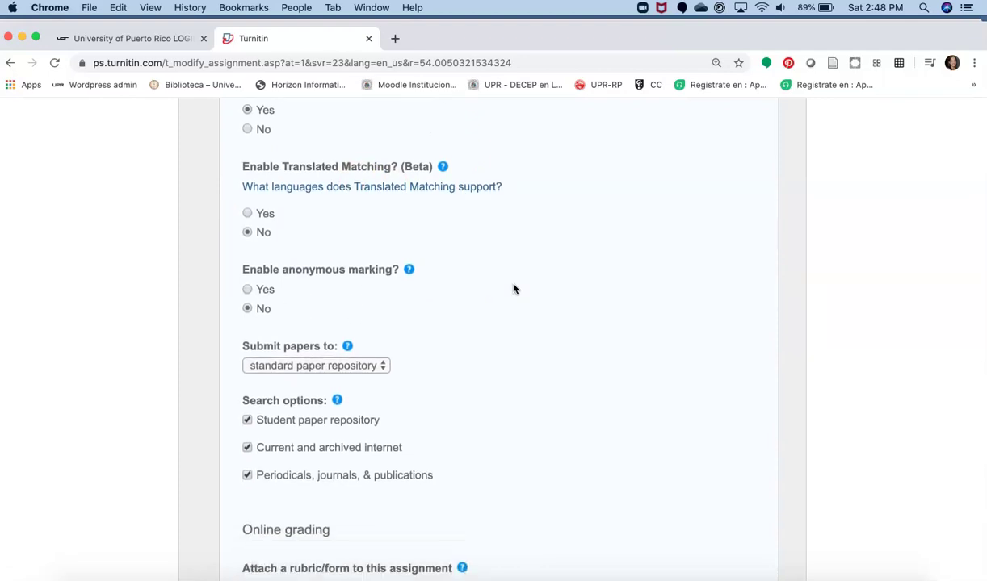
scroll(514, 287, down, 2)
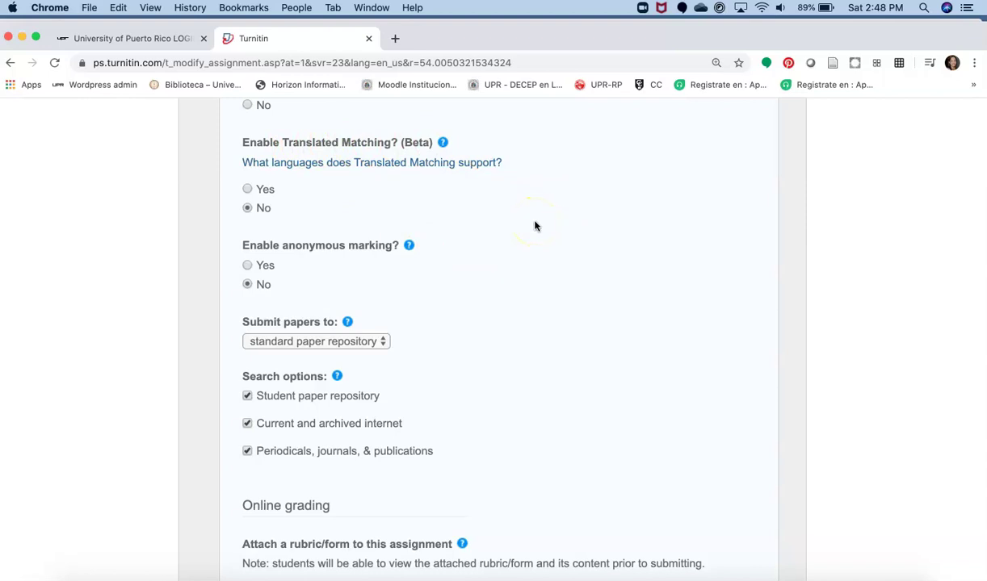
click(247, 189)
scroll(470, 254, down, 3)
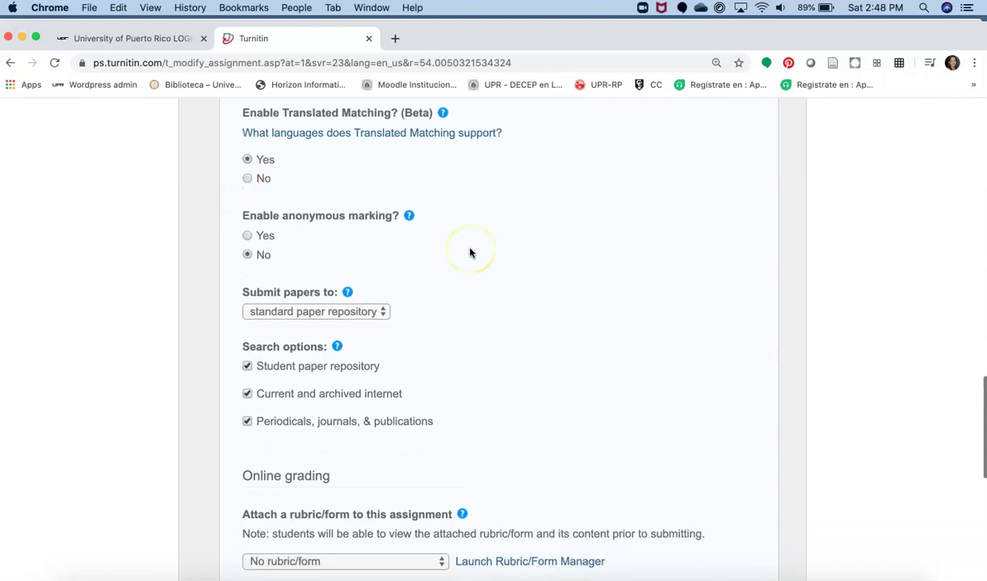
scroll(470, 254, down, 3)
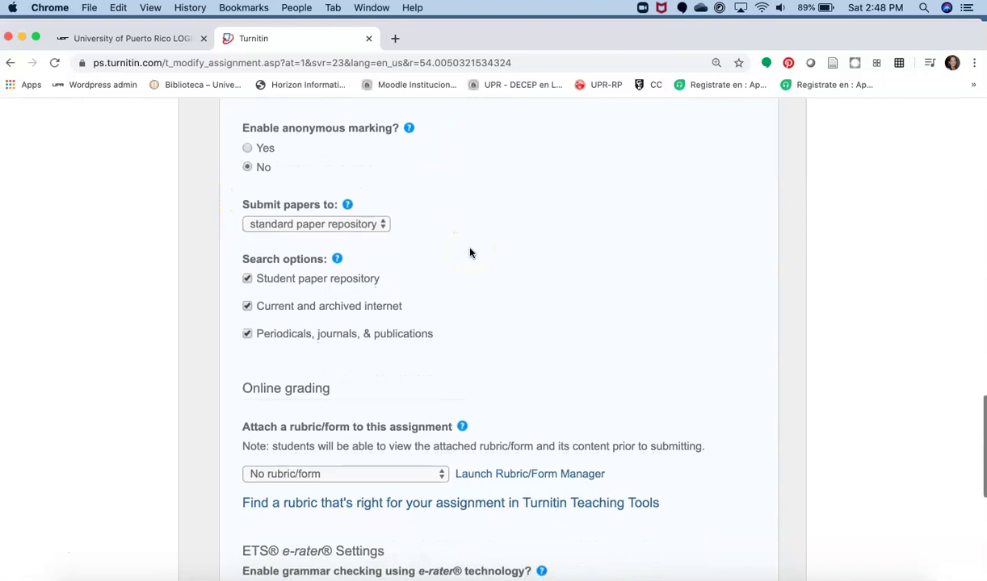
scroll(470, 254, down, 2)
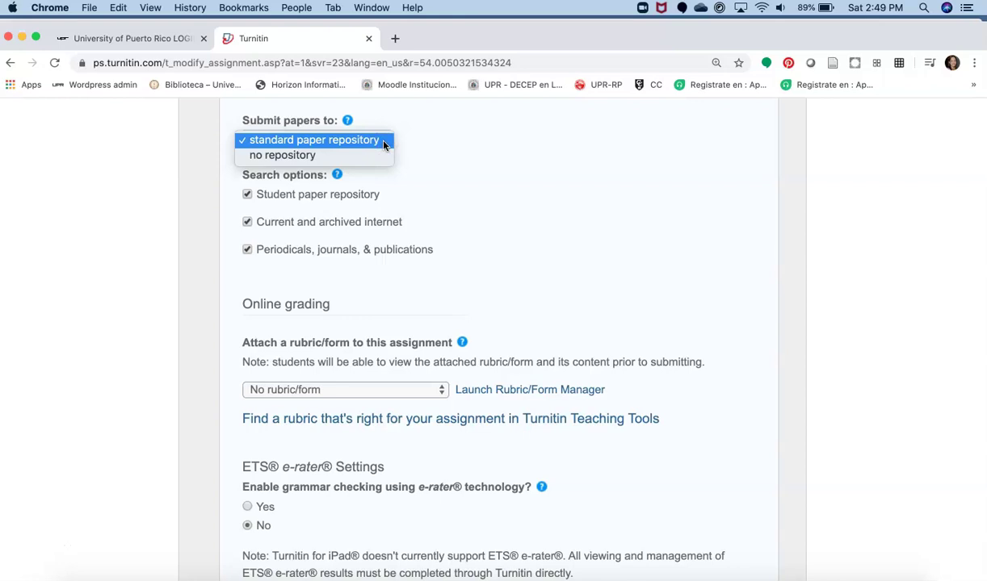
click(291, 159)
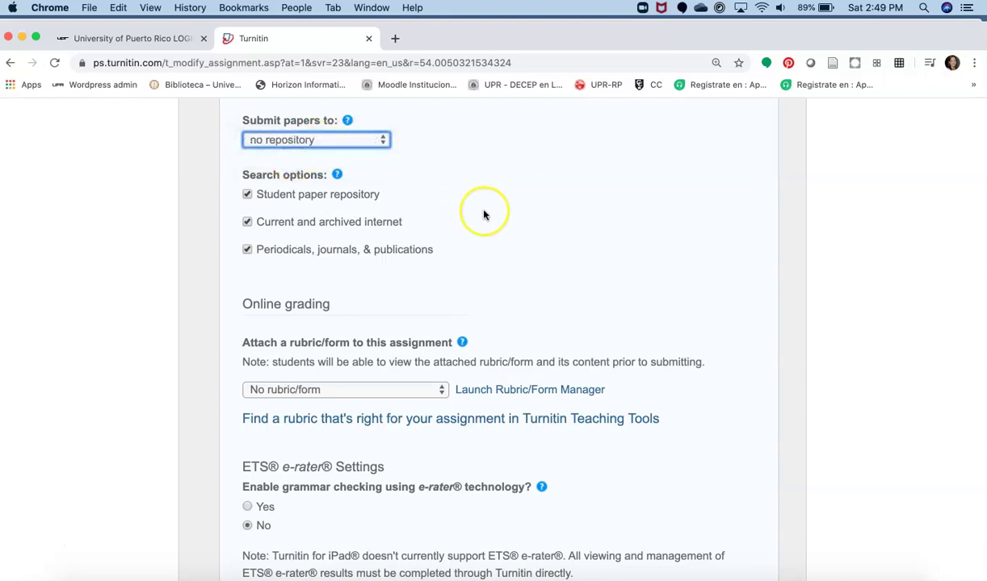
scroll(483, 212, down, 1)
scroll(484, 215, up, 1)
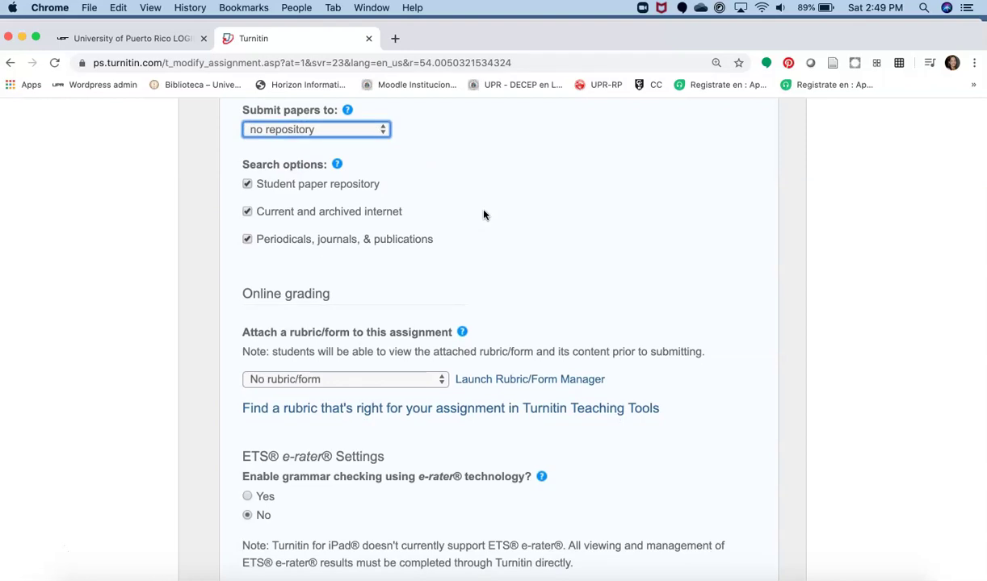
scroll(487, 216, down, 2)
scroll(488, 216, down, 3)
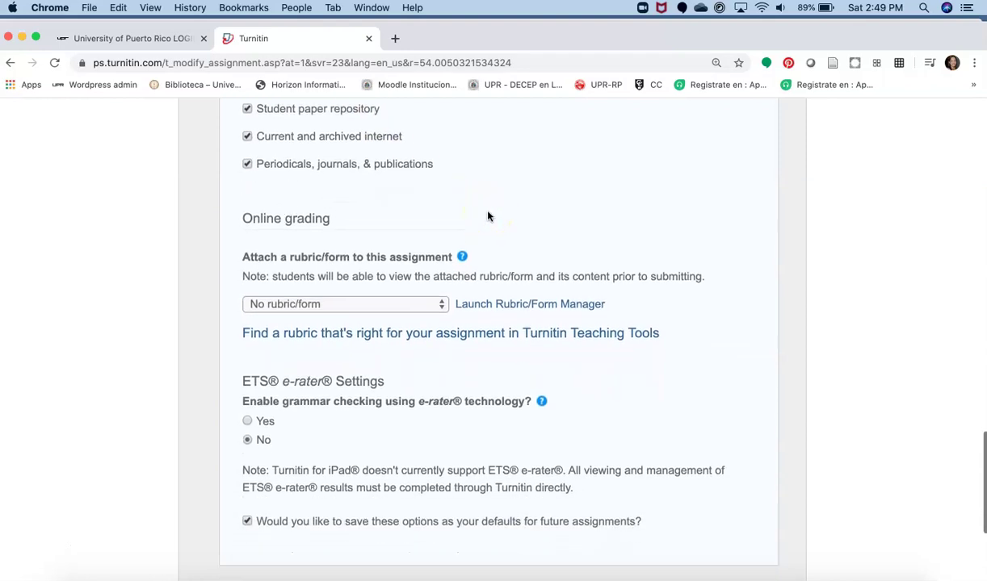
scroll(488, 216, down, 2)
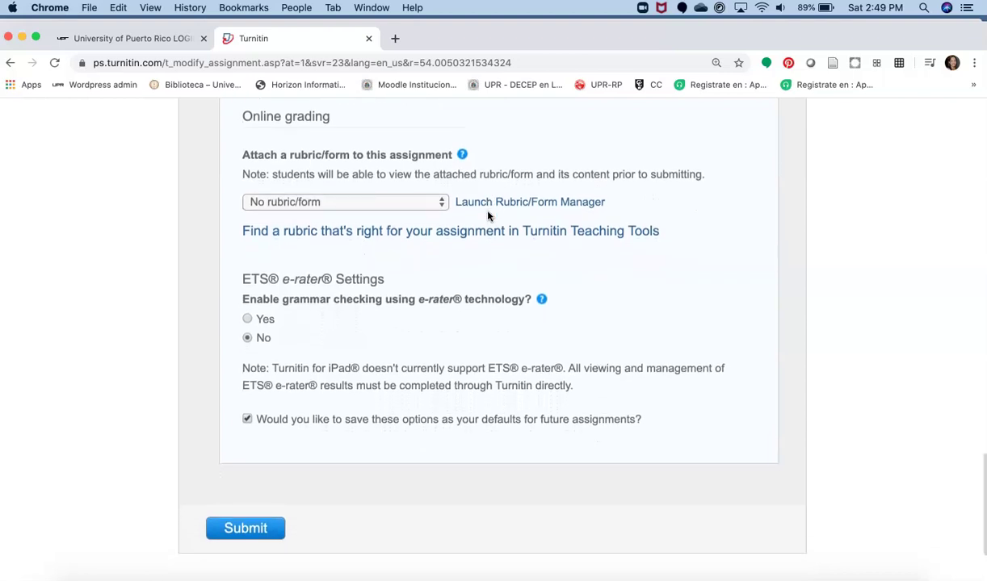
scroll(488, 215, down, 1)
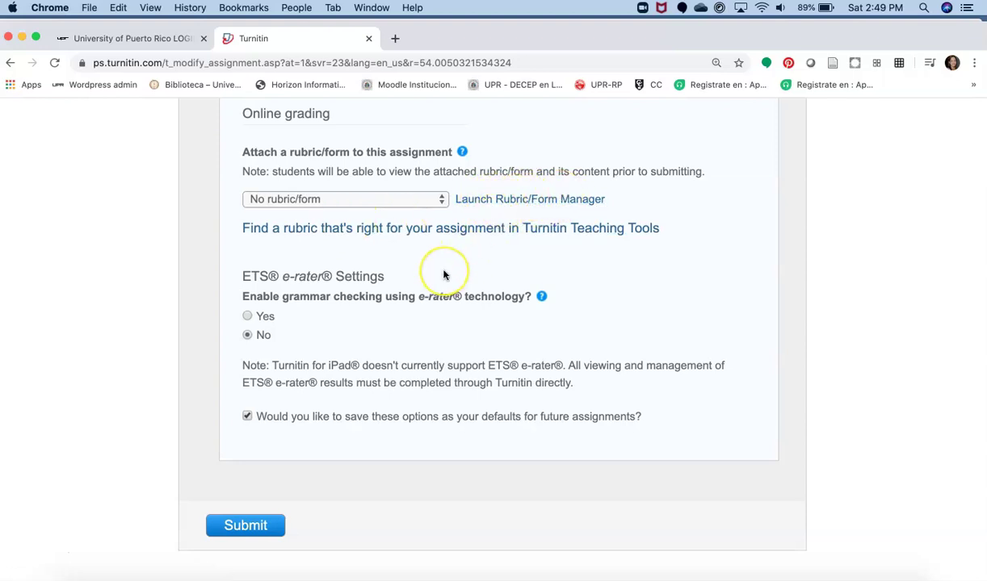
scroll(444, 275, down, 1)
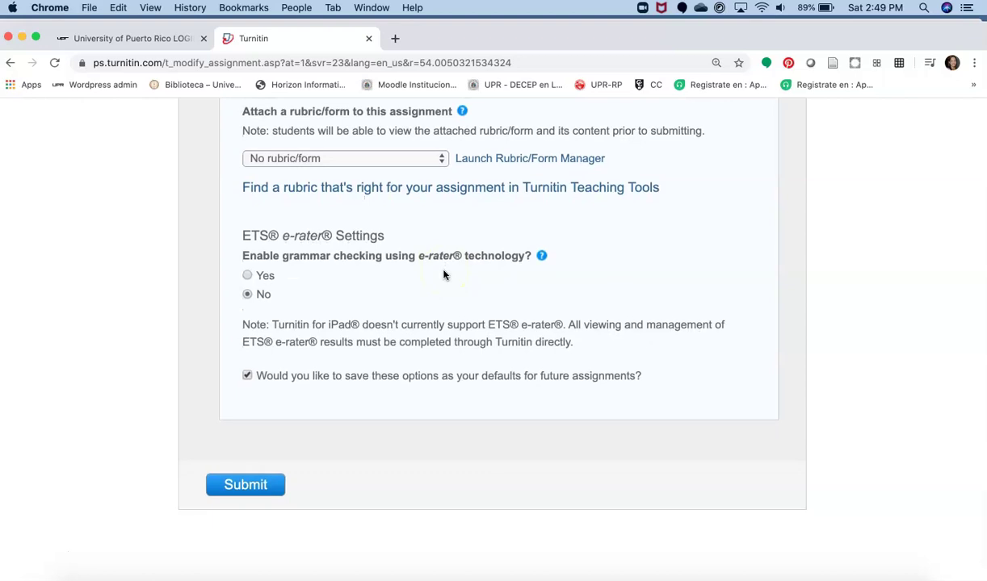
scroll(444, 275, up, 1)
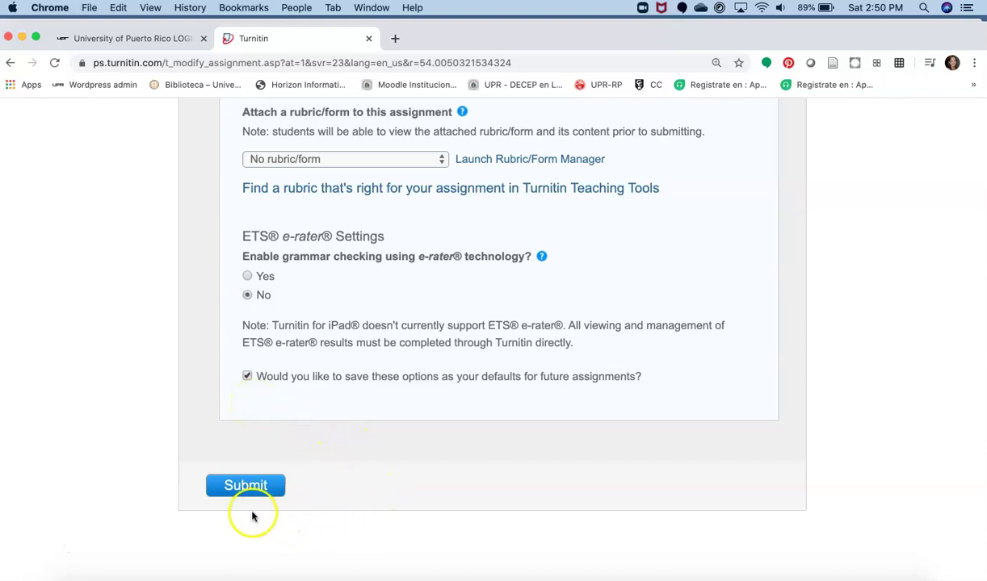
Step: Submit the Bibliografía anotada assignment and check its 09-May to 16-May-2020 listing
click(239, 490)
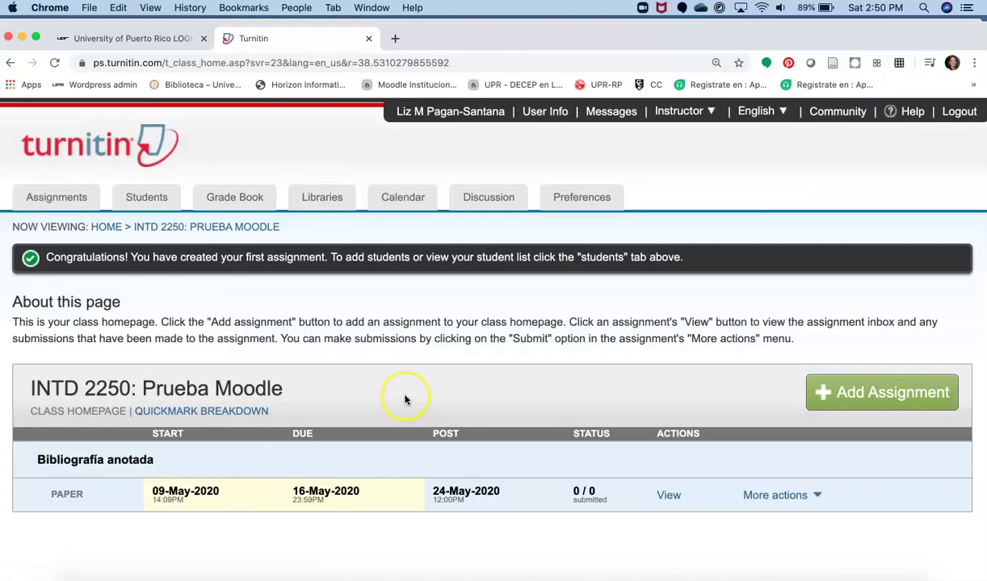
scroll(405, 400, down, 3)
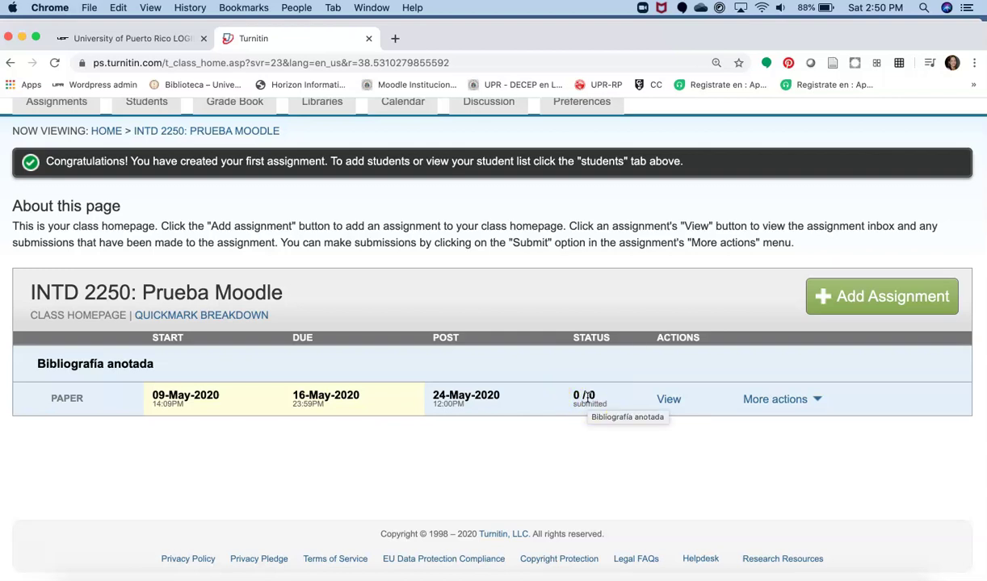
scroll(550, 442, up, 2)
scroll(550, 443, down, 1)
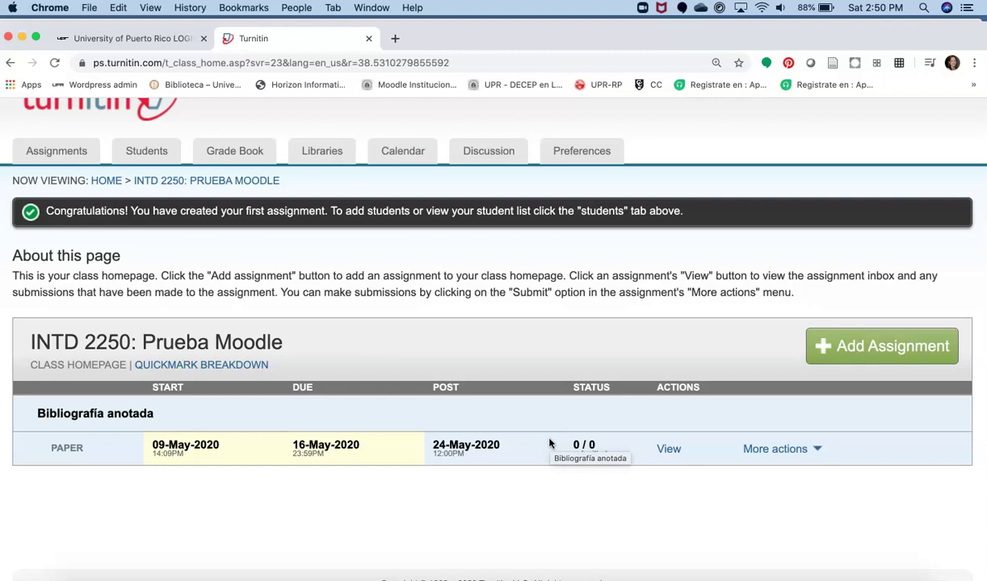
Step: Go to the class's Students list and open the Add Student form
click(147, 155)
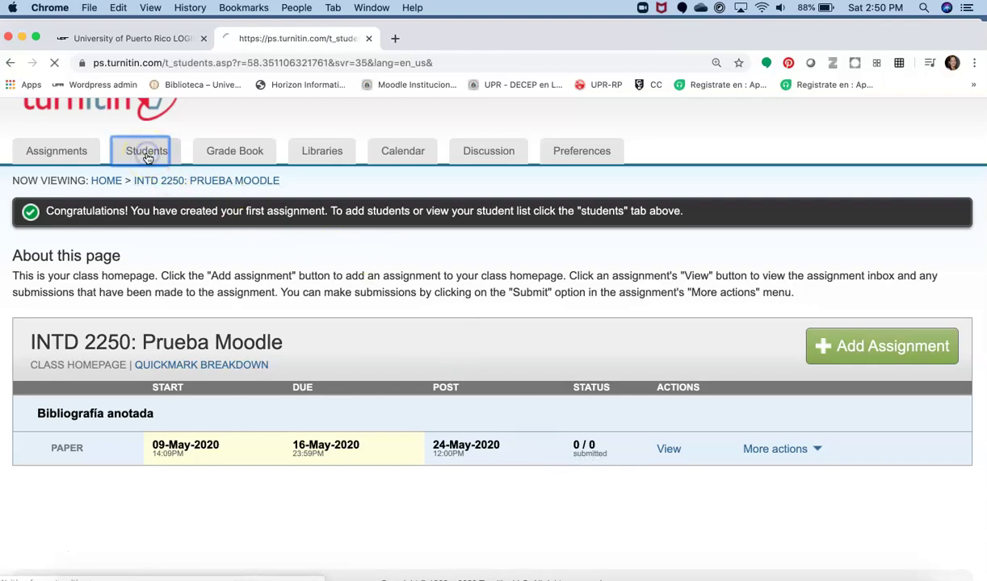
scroll(250, 336, down, 2)
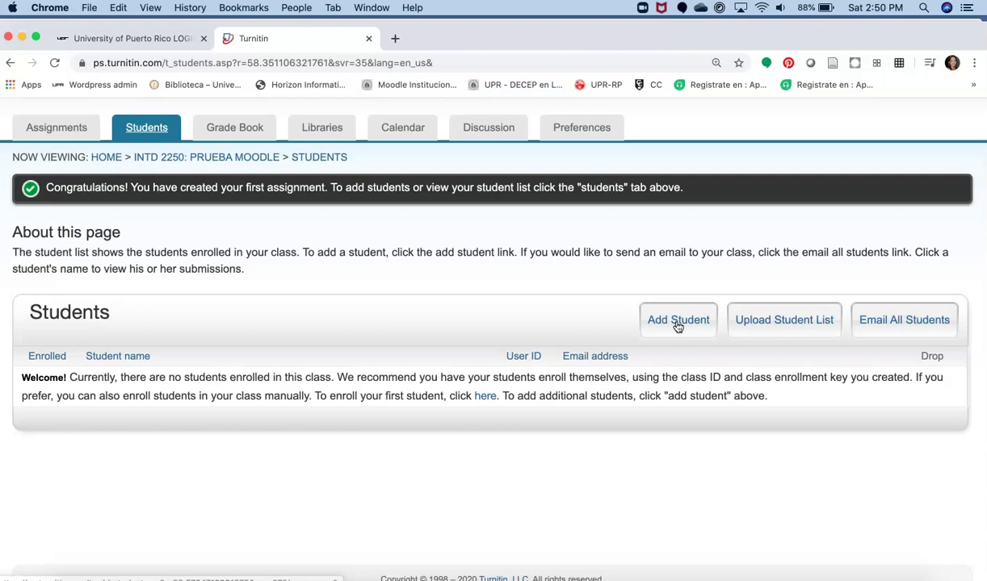
click(759, 325)
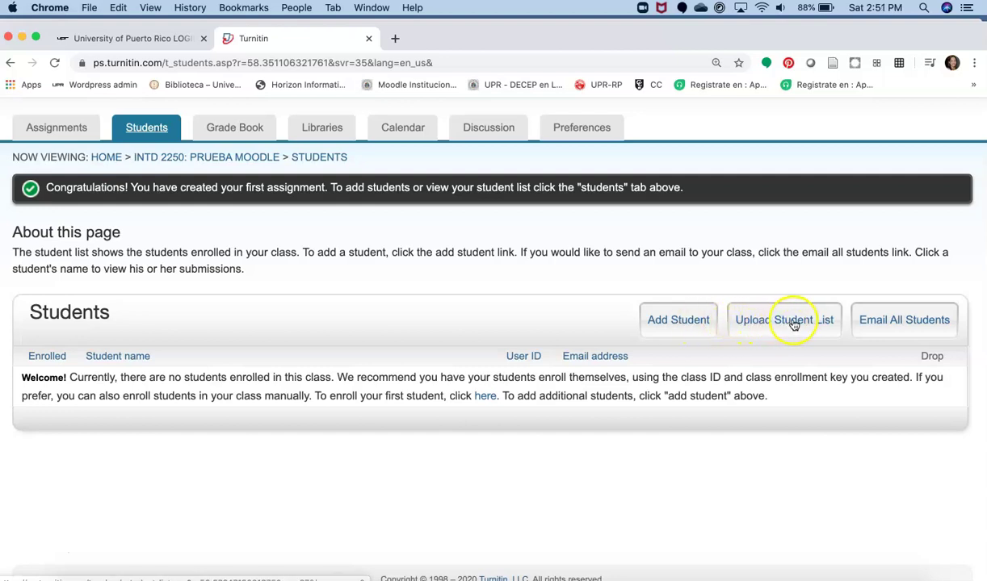
click(661, 327)
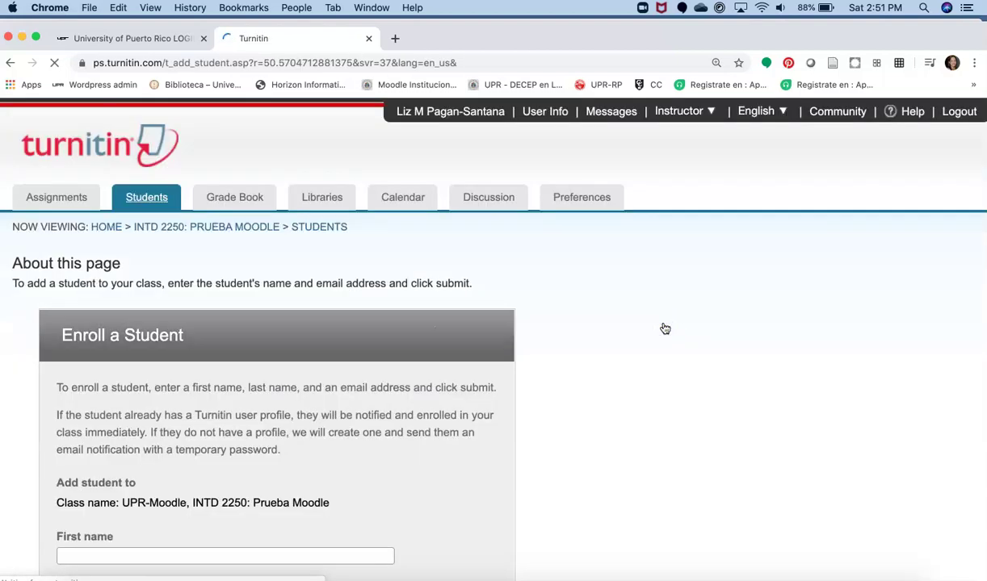
scroll(408, 445, down, 5)
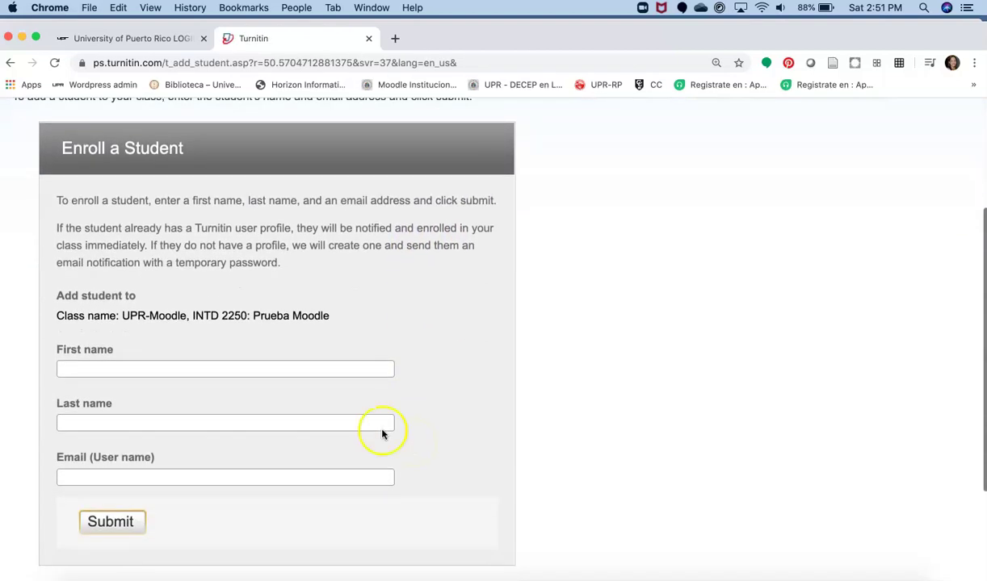
Step: Fill in the student's first name, last name and e-mail address, then enroll them
click(183, 370)
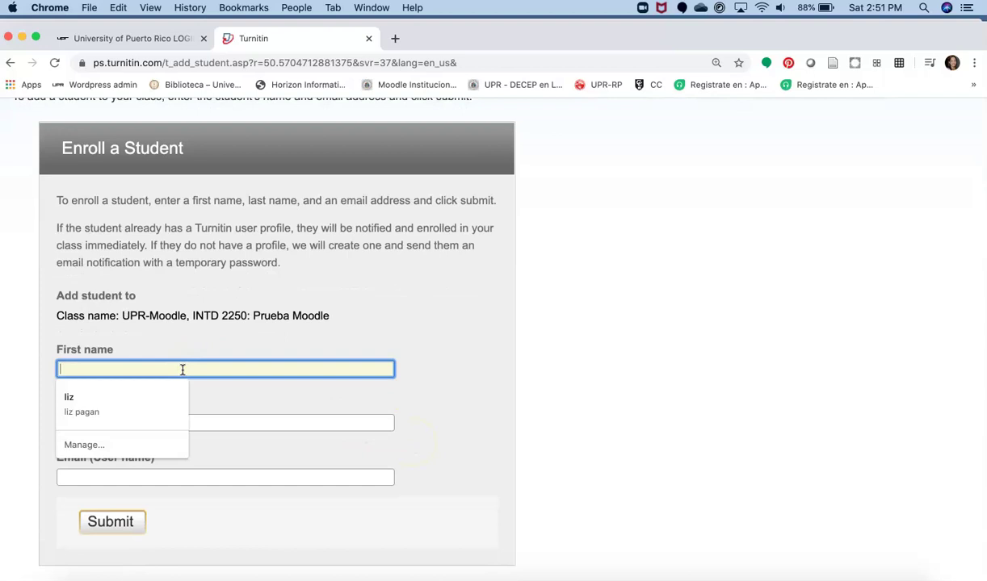
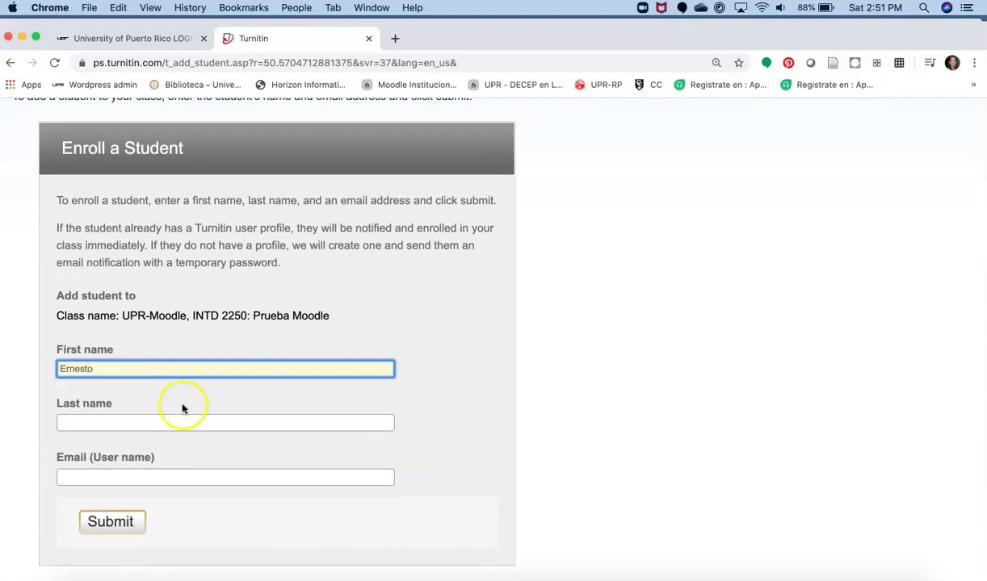
click(127, 423)
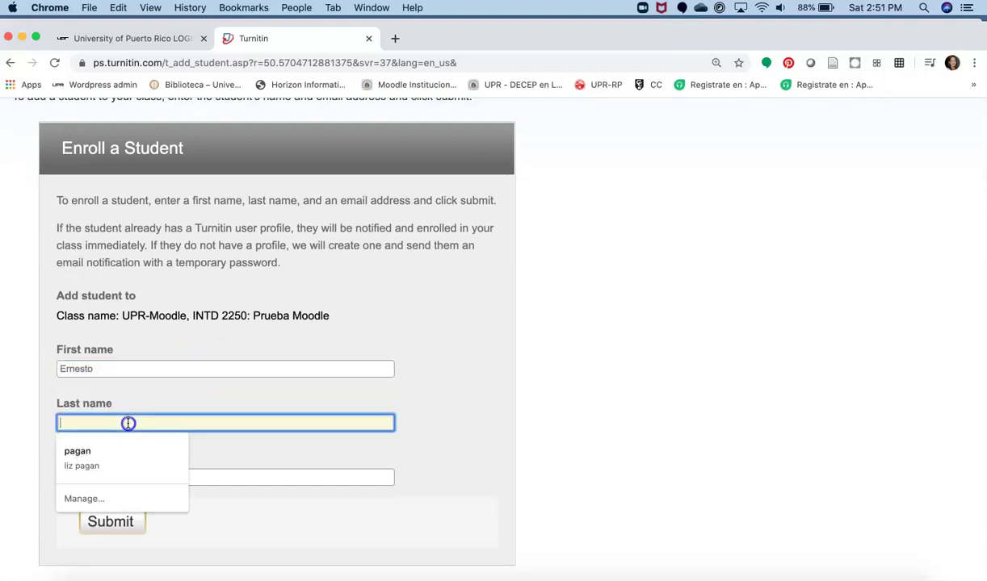
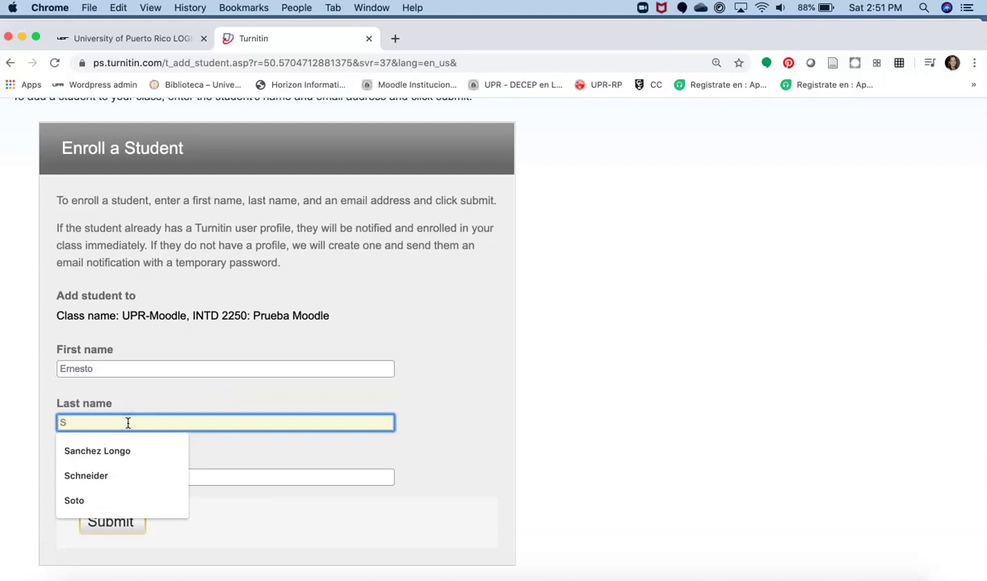
click(171, 477)
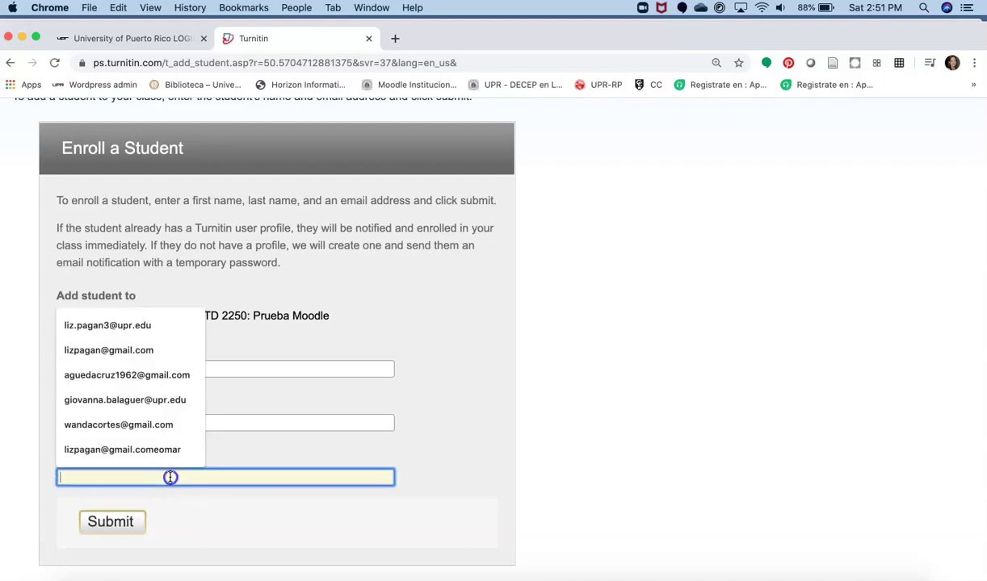
text(ernes)
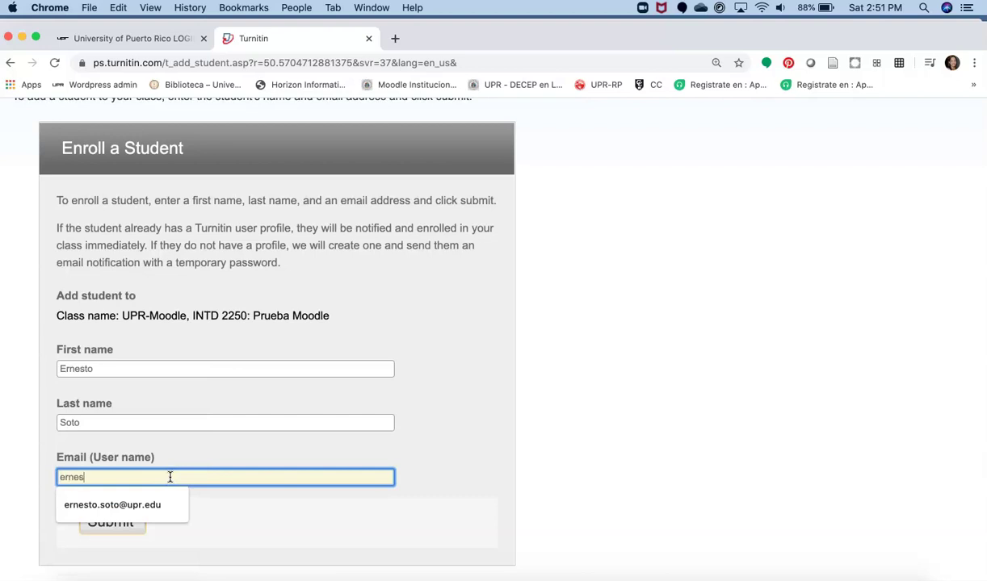
click(121, 509)
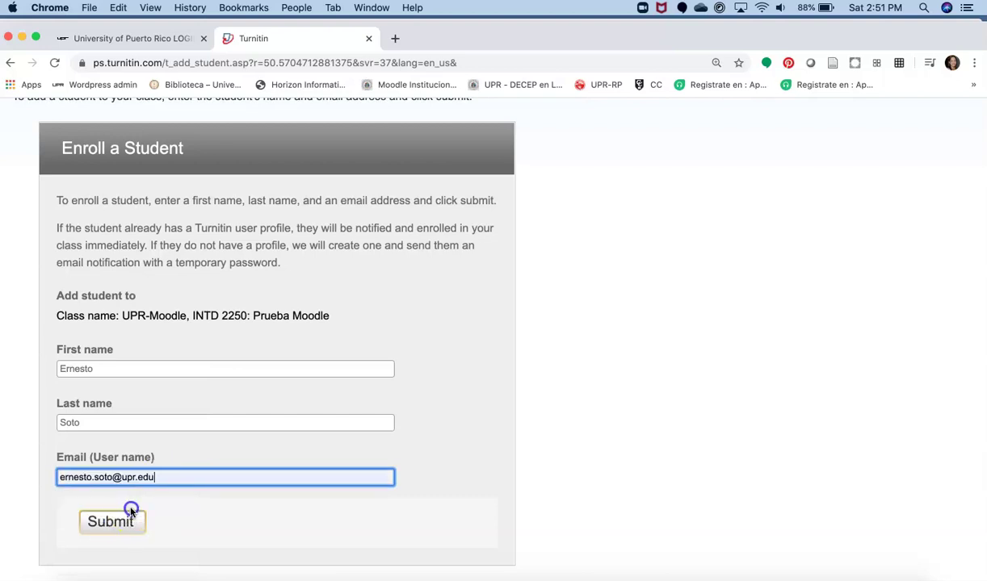
click(111, 523)
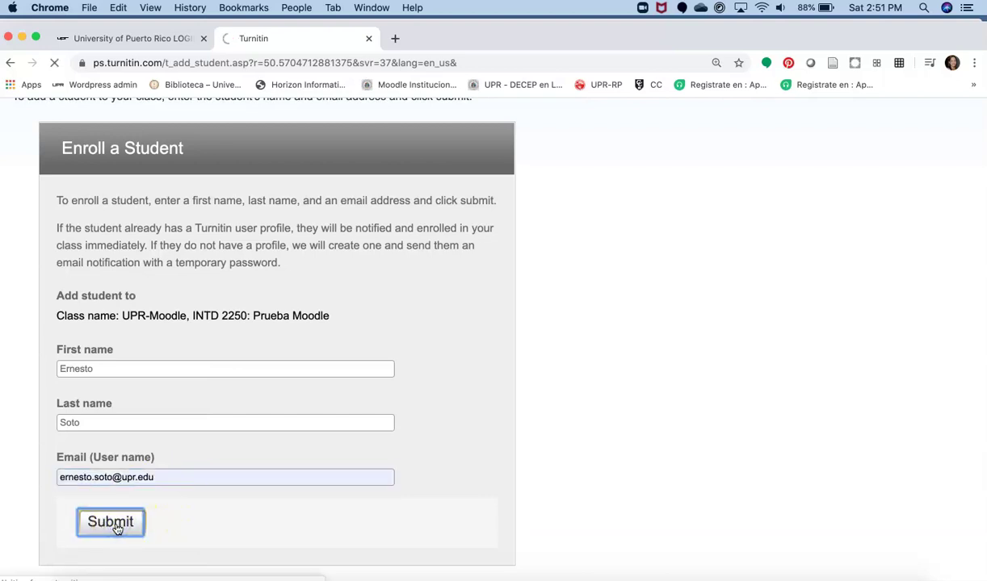
click(380, 418)
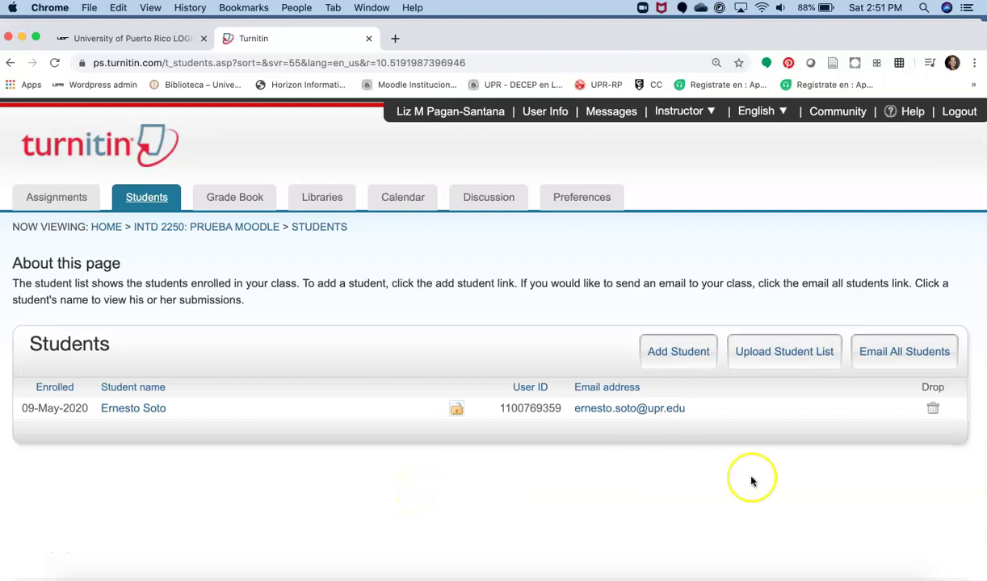
Step: Go to the Upload Student List page for INTD 2250 and close the file chooser without picking a file
click(760, 353)
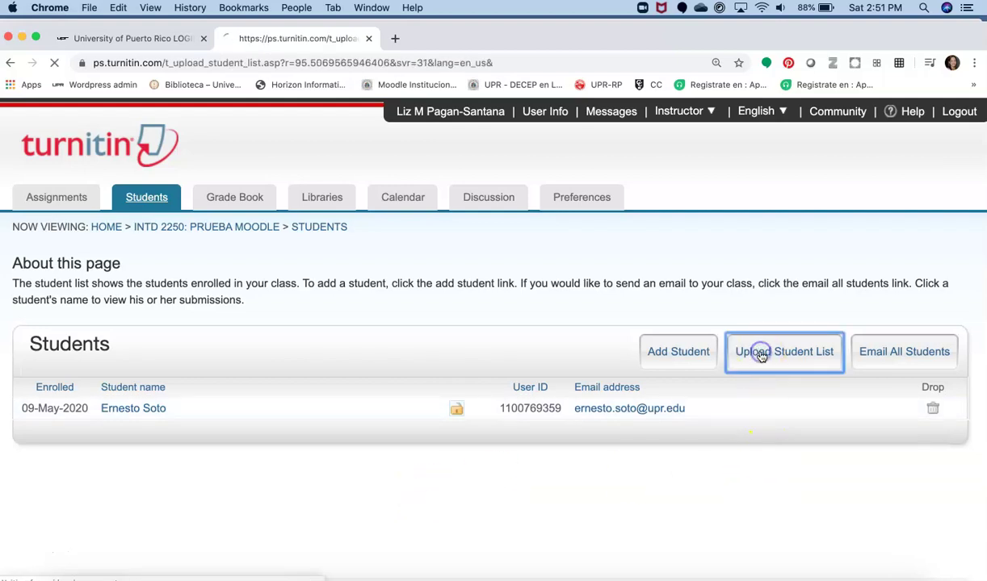
scroll(673, 413, down, 1)
scroll(673, 414, down, 2)
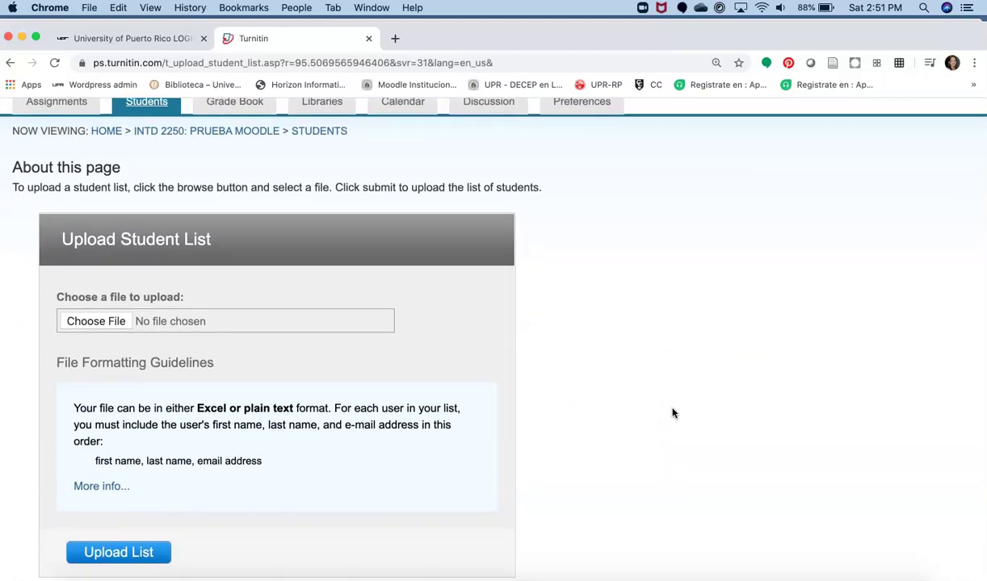
click(107, 323)
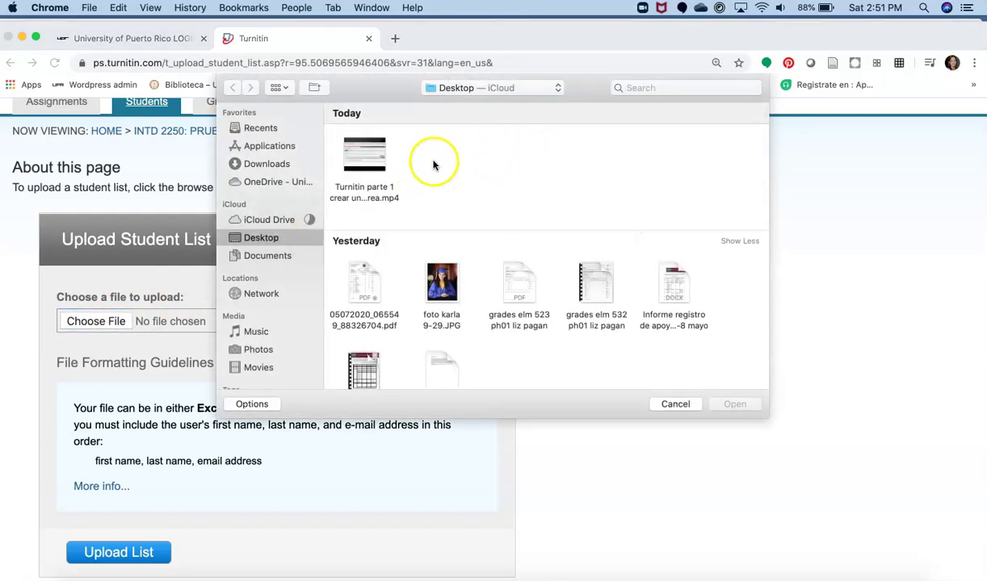
click(679, 404)
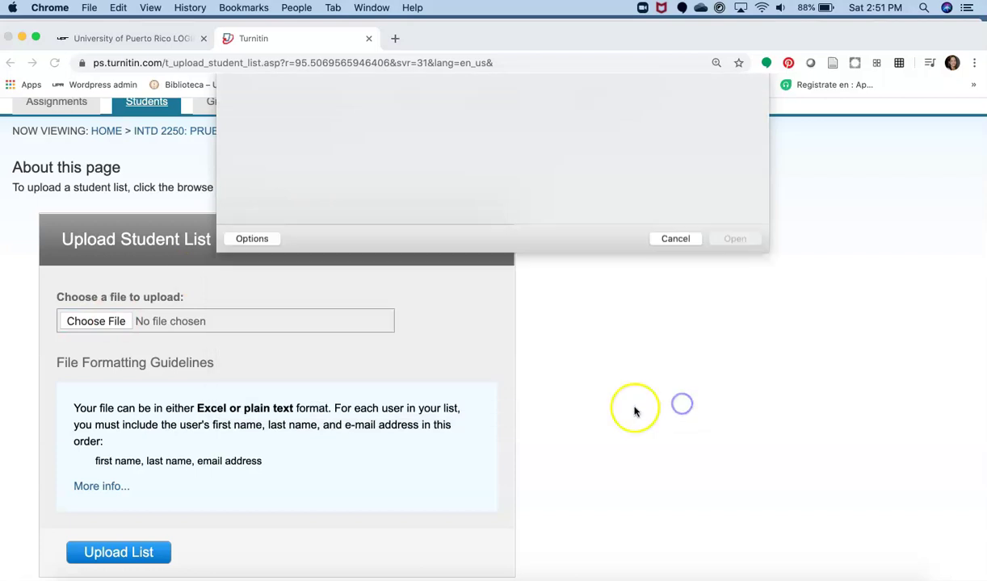
Step: Expand More info to view the example plain-text and Excel student list formats
scroll(239, 420, down, 3)
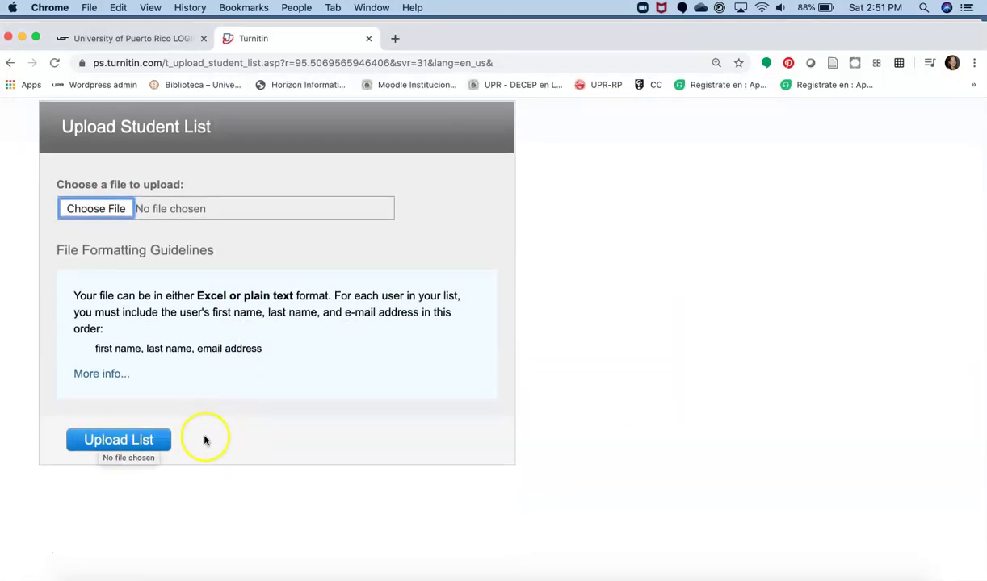
click(106, 376)
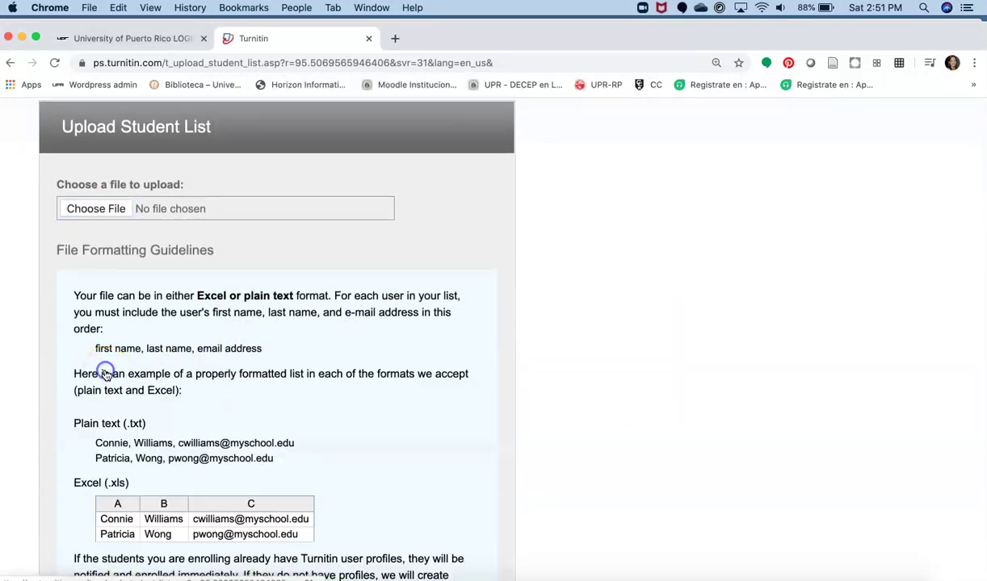
scroll(343, 390, down, 3)
scroll(340, 391, down, 1)
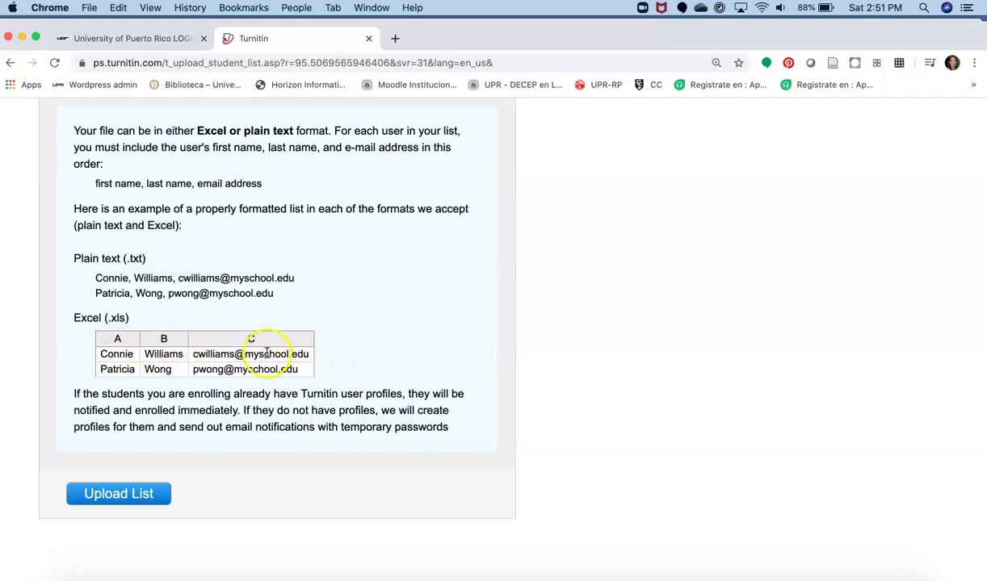
scroll(723, 361, up, 9)
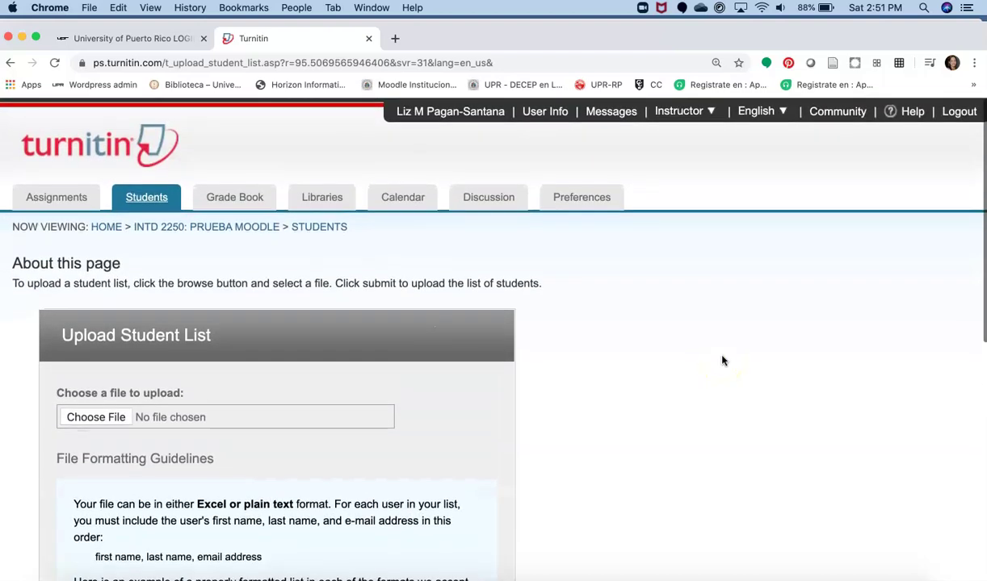